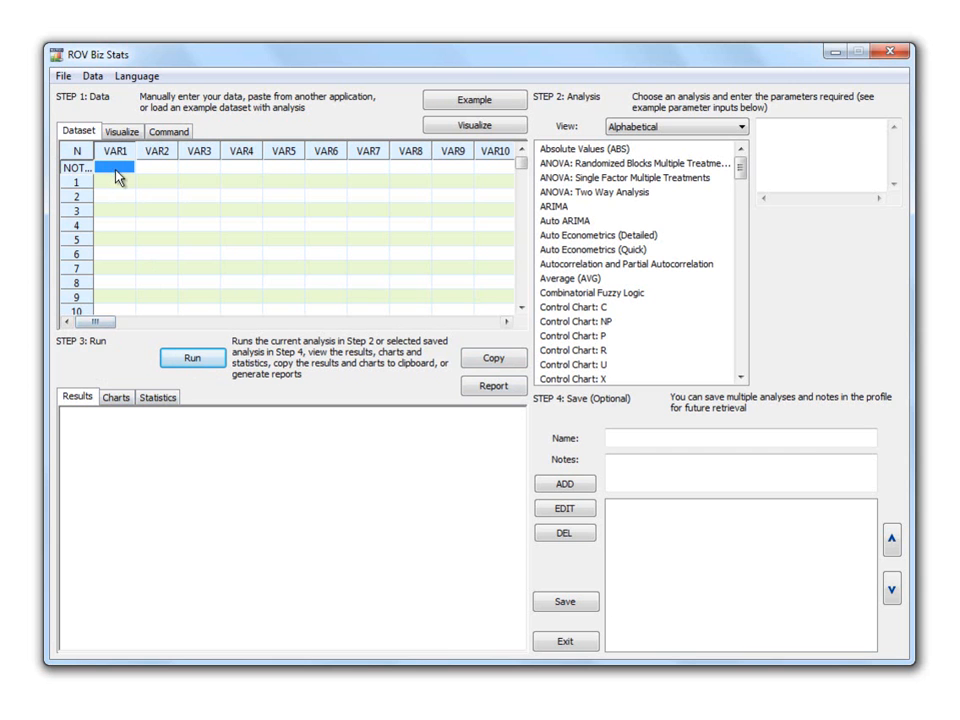
# Review the data grid configuration and accept its row, column and variable name settings.
pyautogui.moveTo(82, 322)
pyautogui.mouseDown()
pyautogui.moveTo(470, 326)
pyautogui.moveTo(80, 326)
pyautogui.mouseUp()
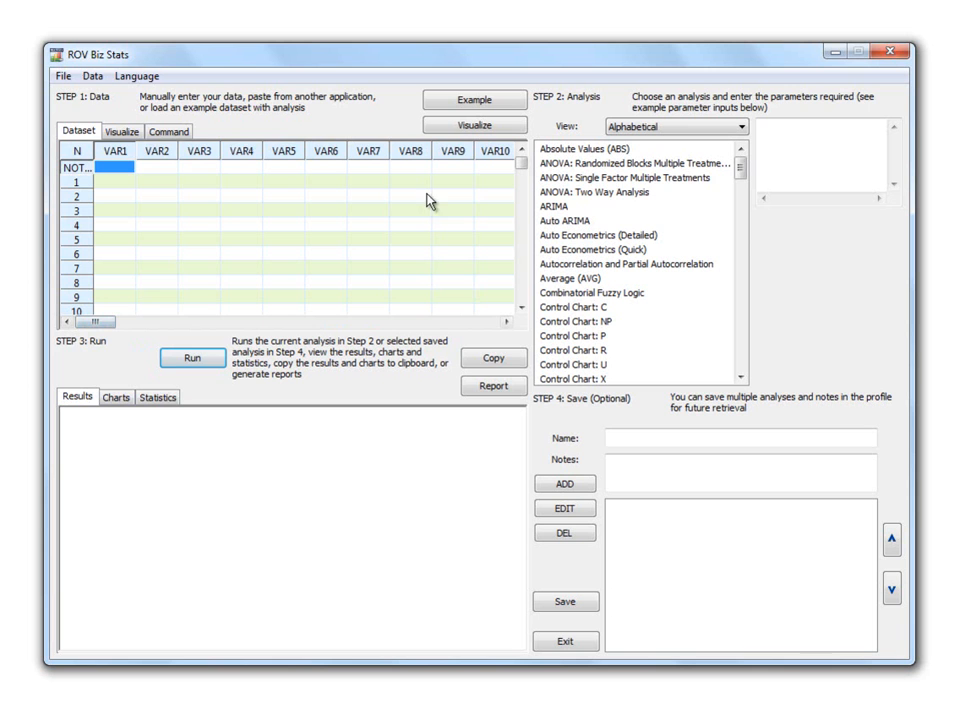
pyautogui.click(93, 77)
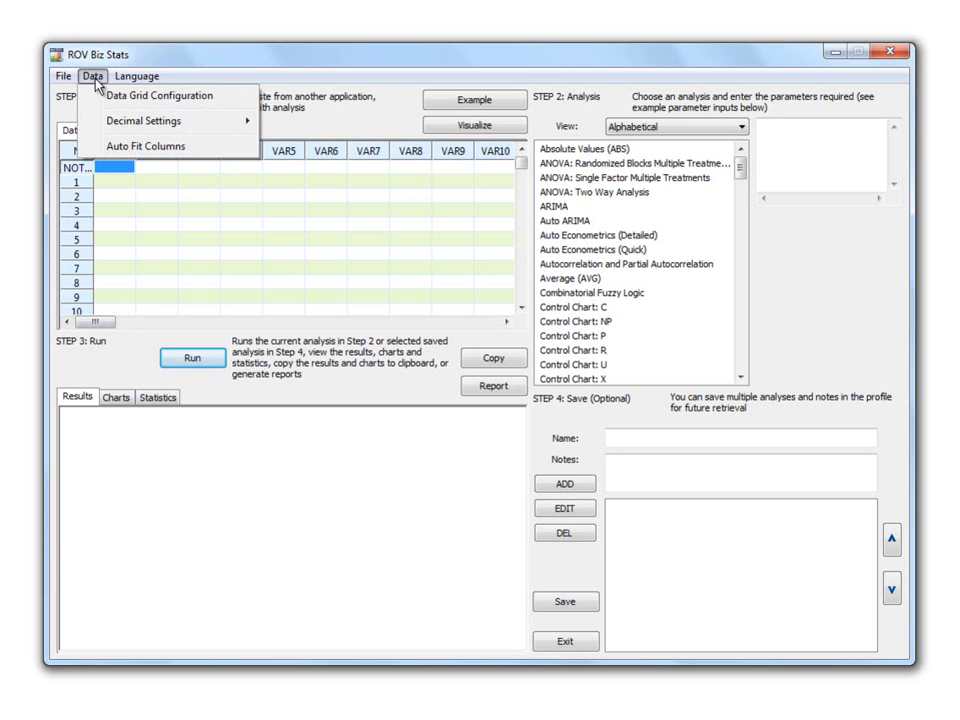
pyautogui.click(150, 96)
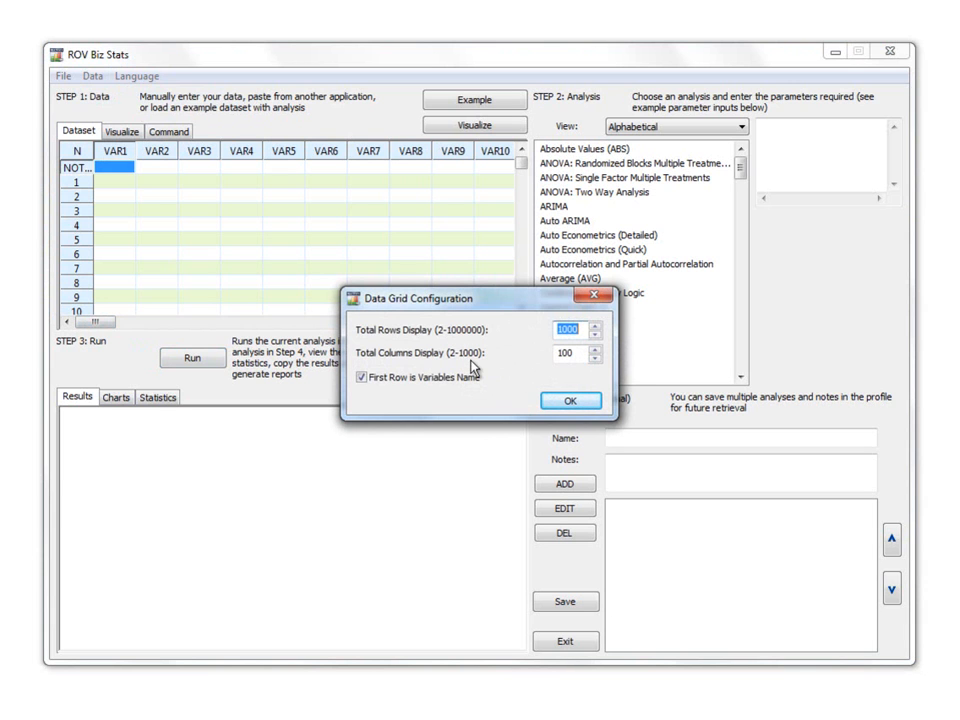
pyautogui.click(567, 403)
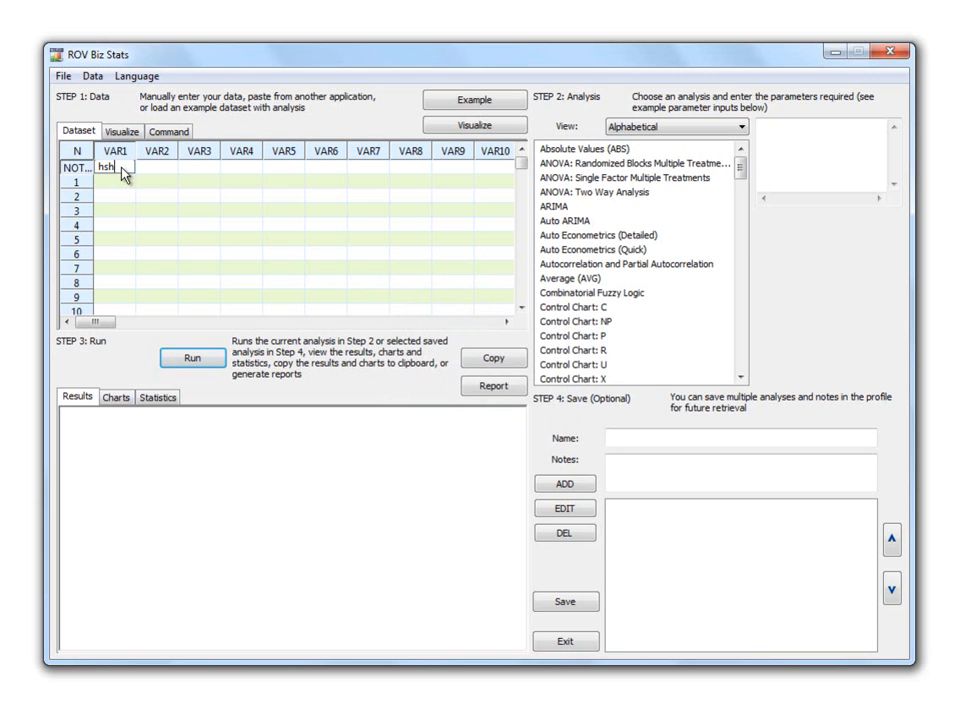
# Name the first variable hsh and enter the values 1, 2, 3, 4 and 5 in its first five rows.
pyautogui.press('Return')
pyautogui.write('1')
pyautogui.press('Return')
pyautogui.write('2')
pyautogui.press('Return')
pyautogui.write('3')
pyautogui.press('Return')
pyautogui.write('4')
pyautogui.press('Return')
pyautogui.write('5')
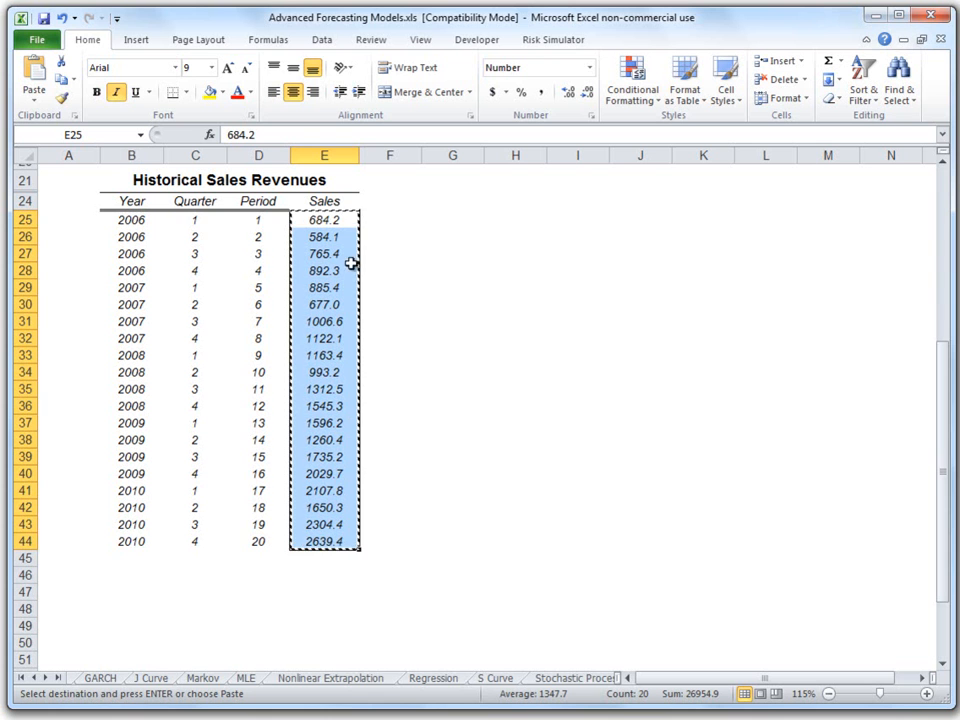
# Switch from Excel back to ROV Biz Stats and paste the copied sales figures into VAR2, starting at row 1.
pyautogui.click(874, 15)
pyautogui.click(152, 181)
pyautogui.rightClick(152, 182)
pyautogui.click(210, 278)
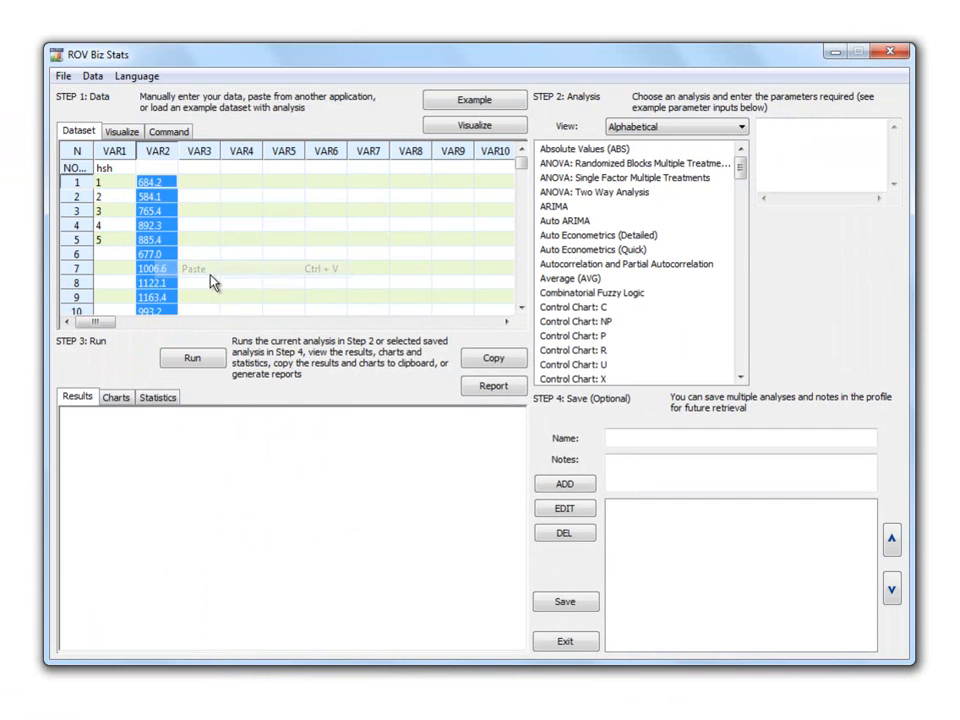
pyautogui.click(199, 196)
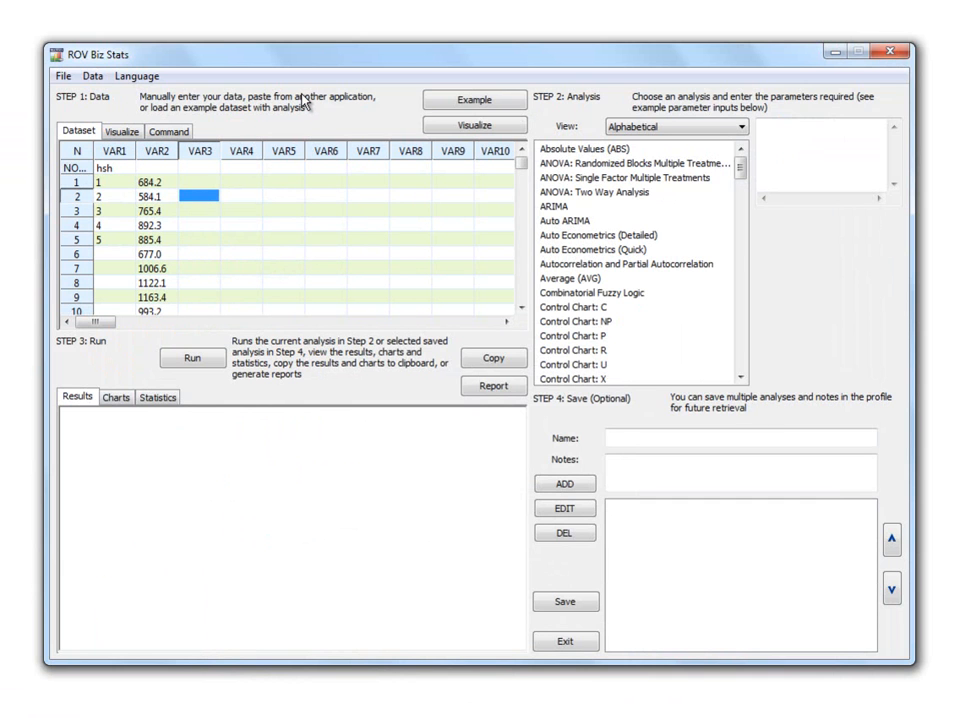
# Load the example dataset and visualize the VAR6 column (X1) as a chart.
pyautogui.click(497, 102)
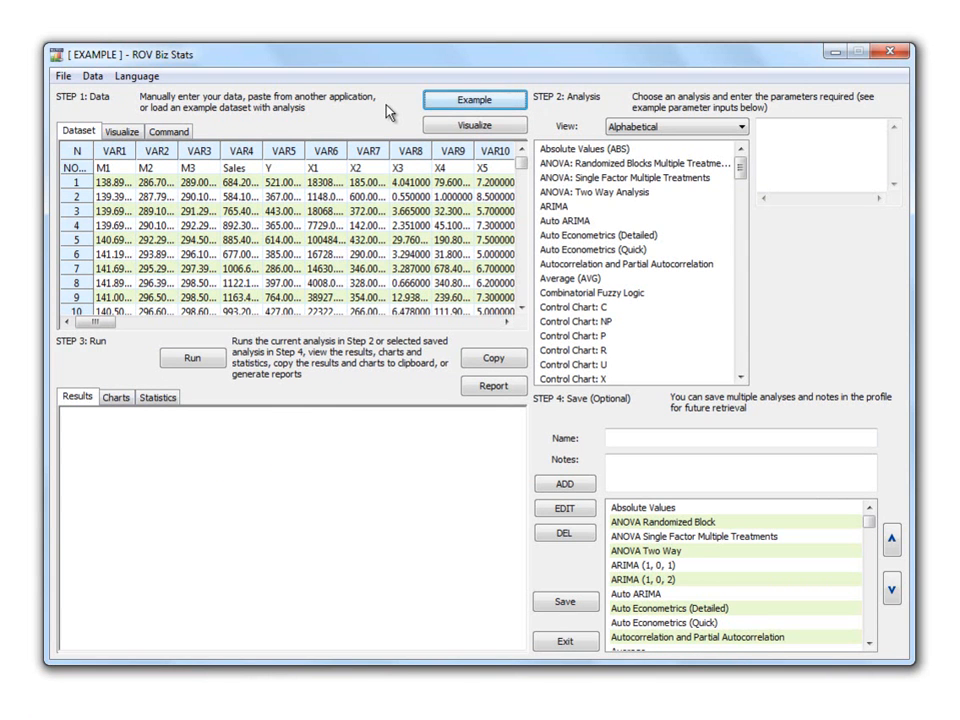
pyautogui.moveTo(95, 321); pyautogui.dragTo(127, 331)
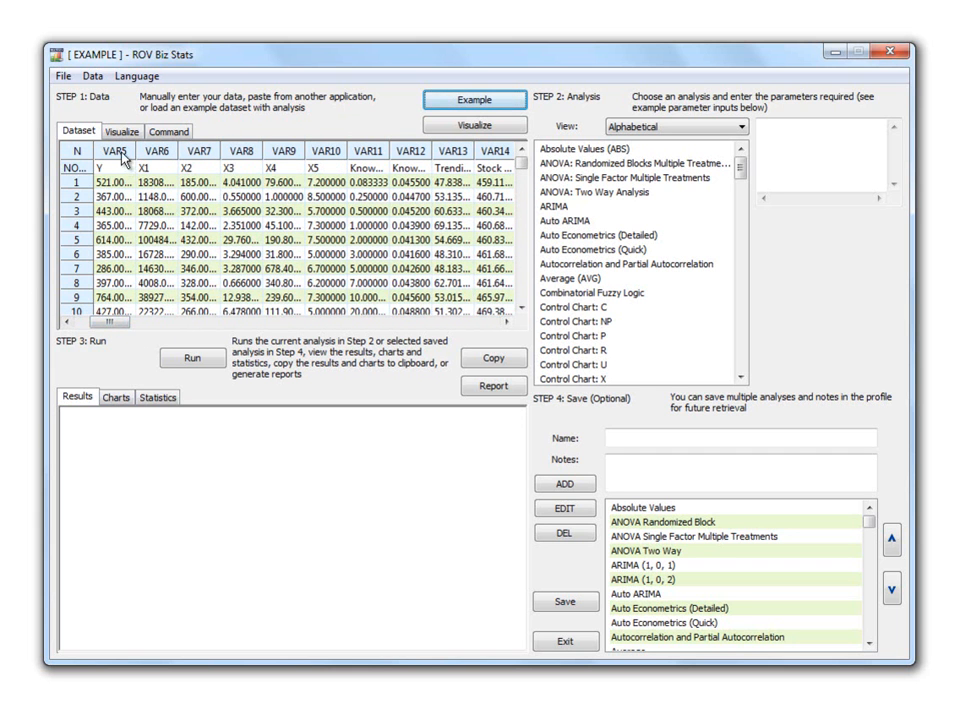
pyautogui.click(157, 153)
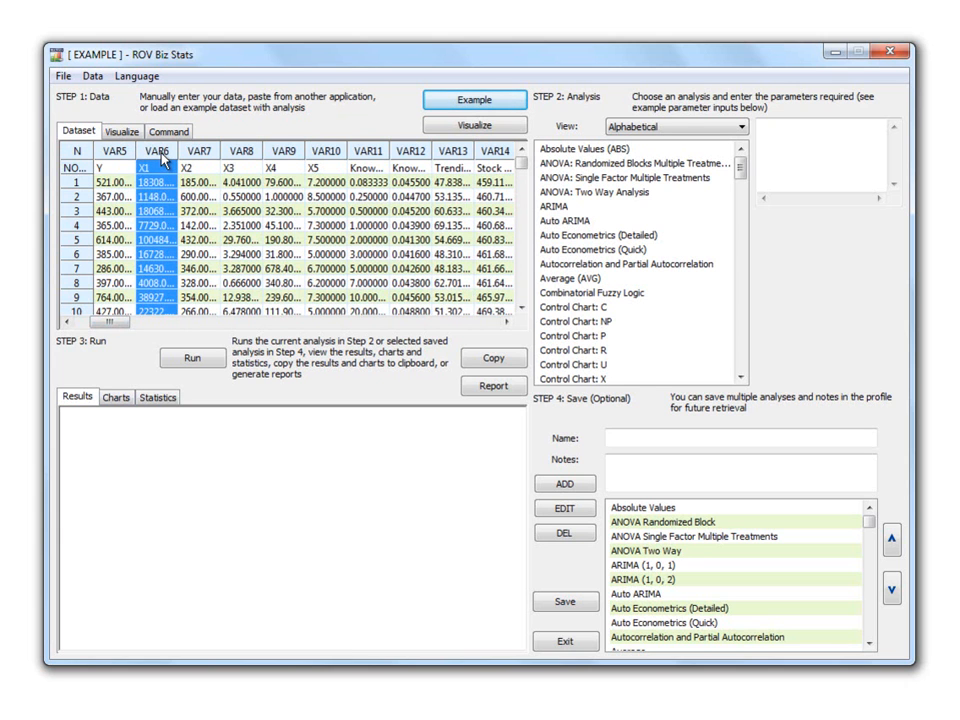
pyautogui.rightClick(160, 160)
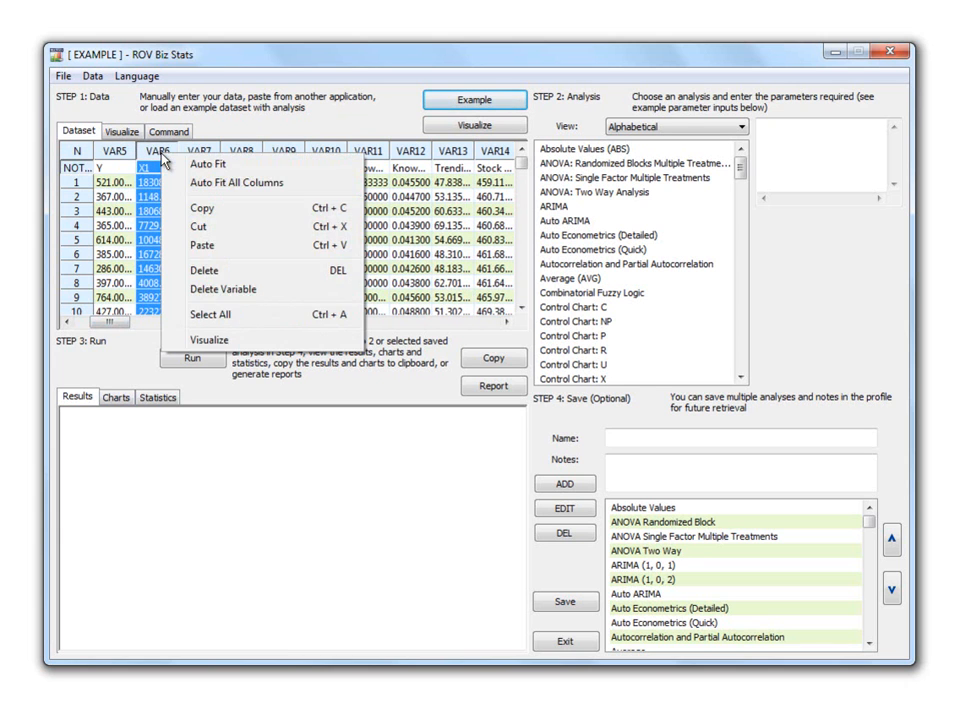
pyautogui.click(240, 342)
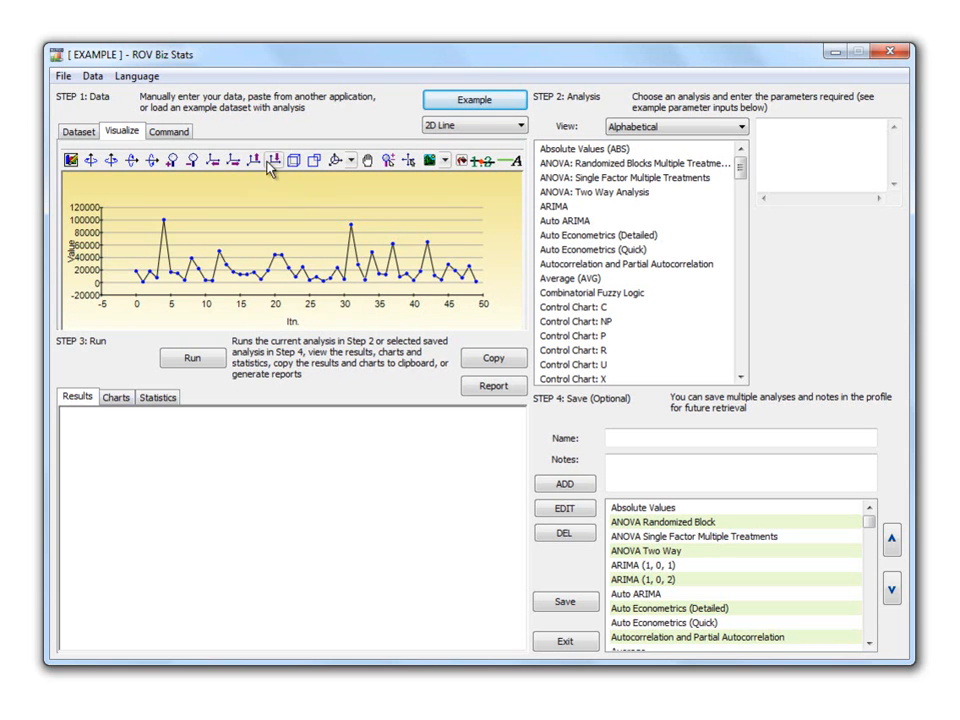
# Rotate the X1 line chart and inspect its background fill effect options before returning to the dataset.
pyautogui.click(130, 162)
pyautogui.click(130, 162)
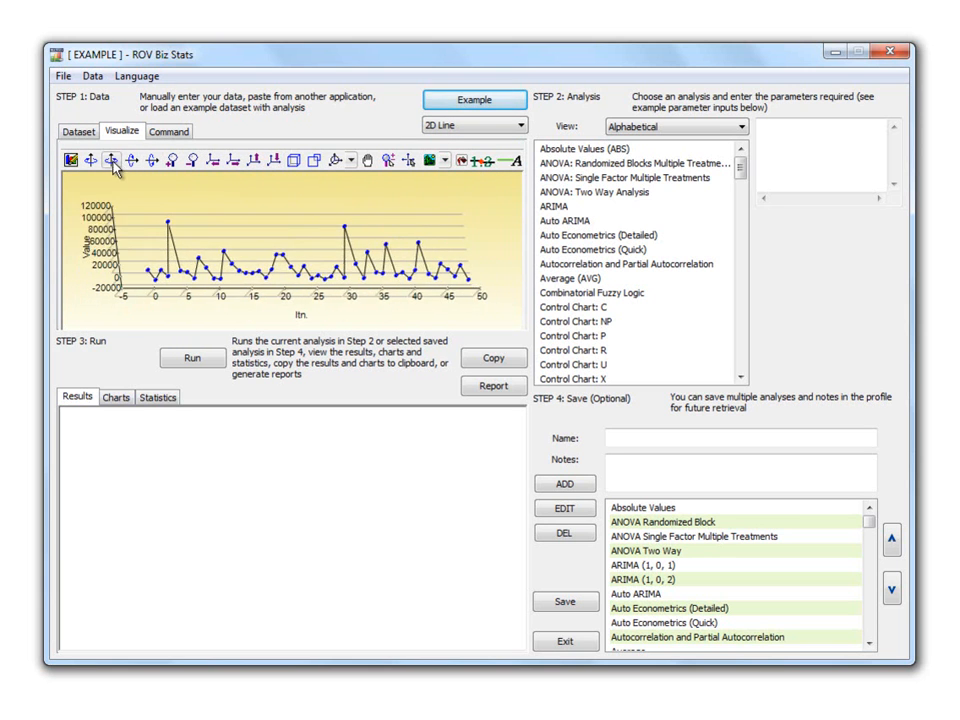
pyautogui.click(462, 161)
pyautogui.moveTo(122, 18); pyautogui.dragTo(384, 117)
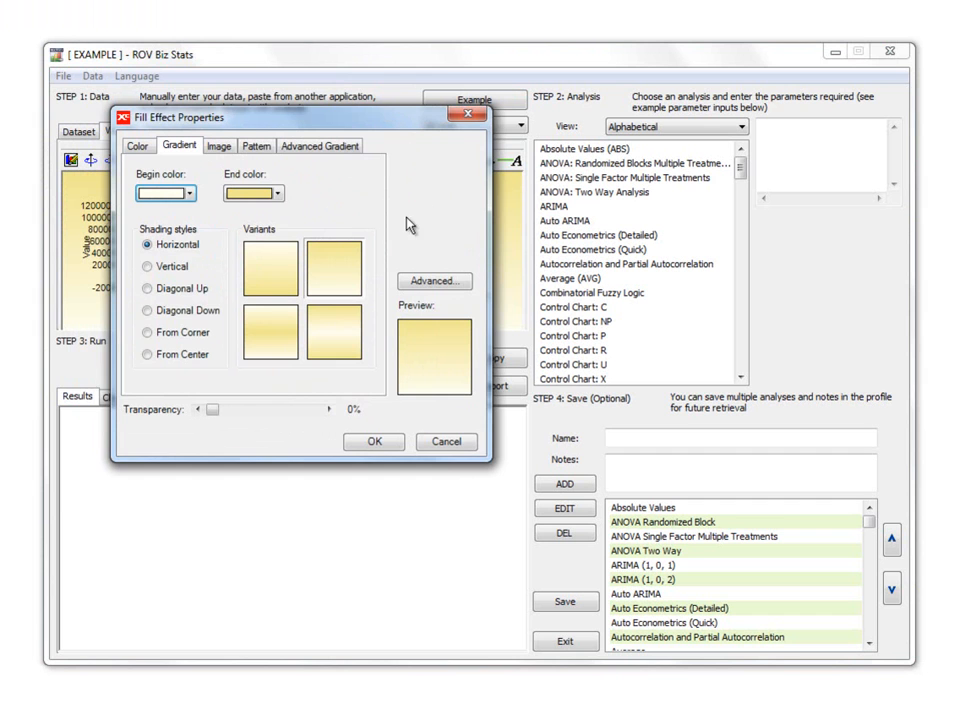
pyautogui.click(467, 115)
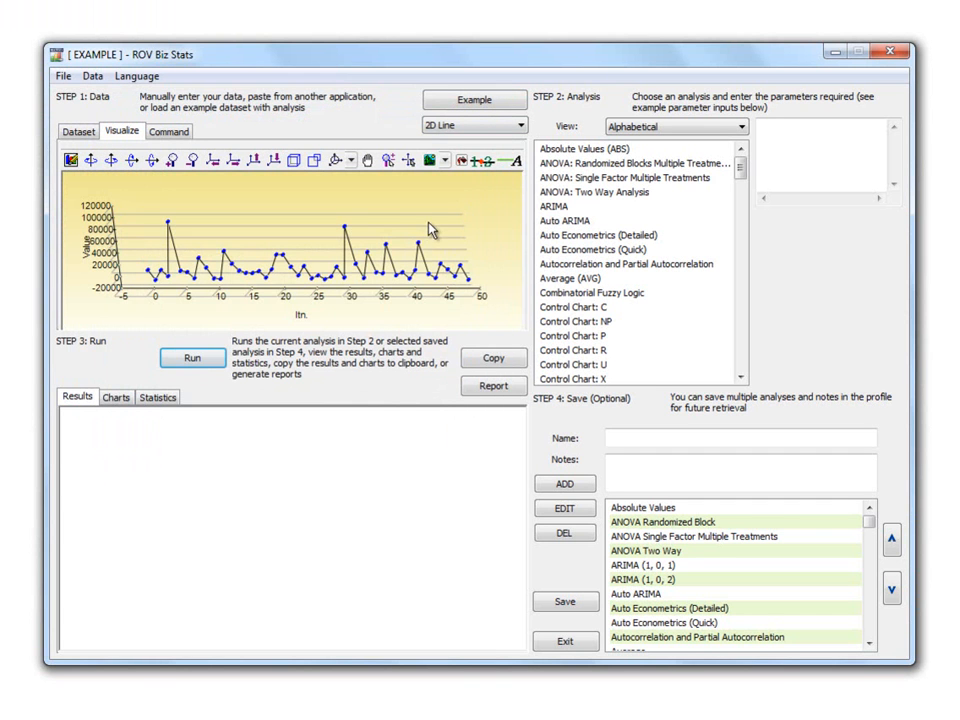
pyautogui.click(78, 131)
pyautogui.click(232, 214)
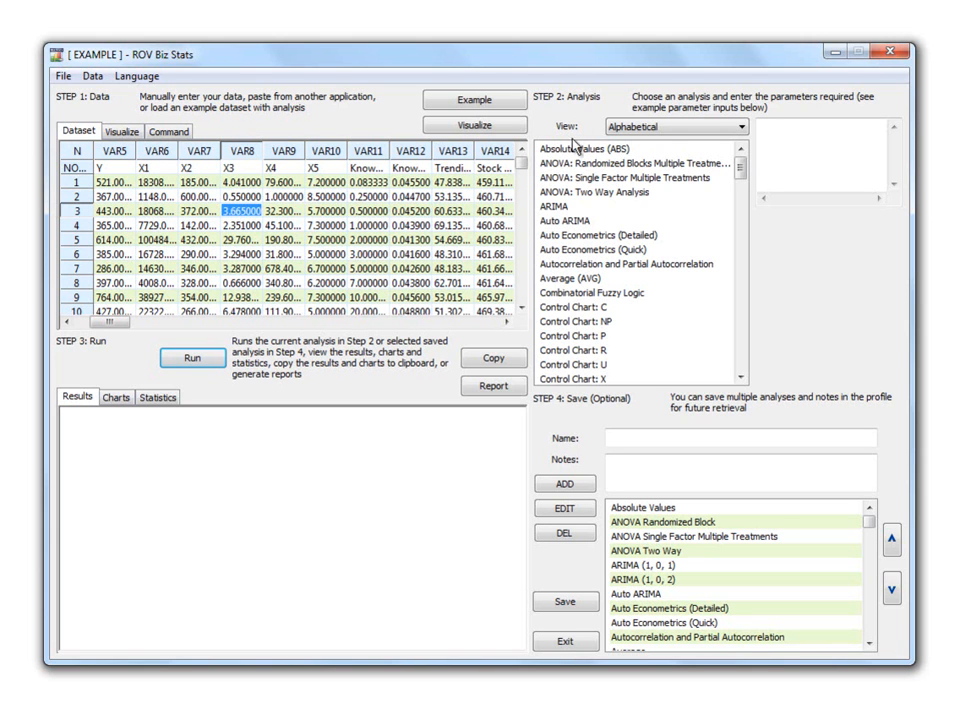
# Review the analysis list in the Categorical and Data Requirement views, and restore the Alphabetical view.
pyautogui.click(657, 129)
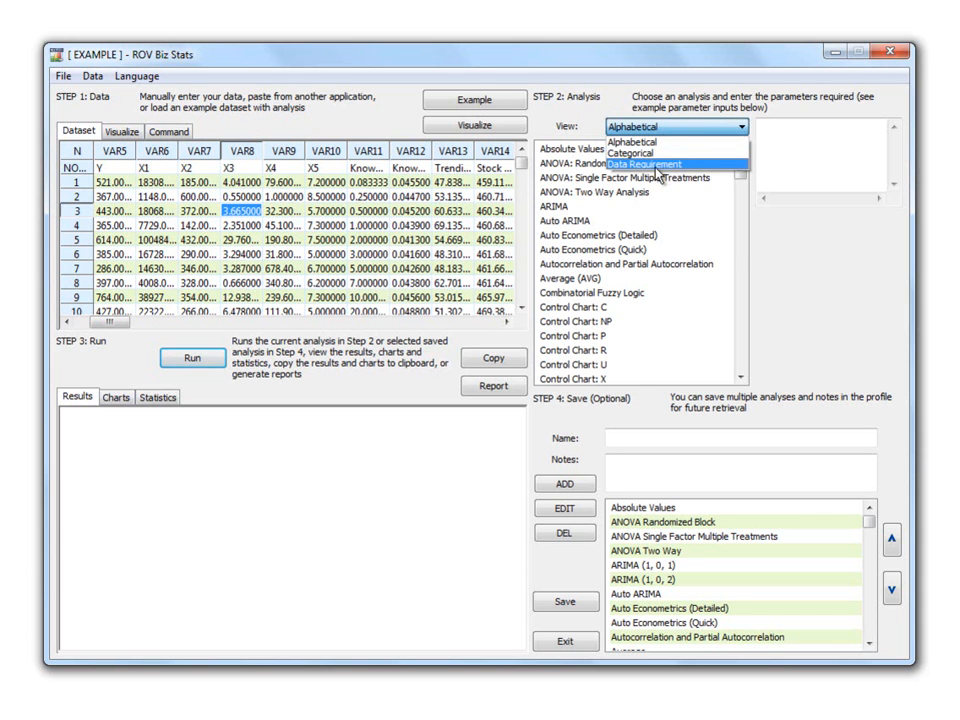
pyautogui.click(656, 153)
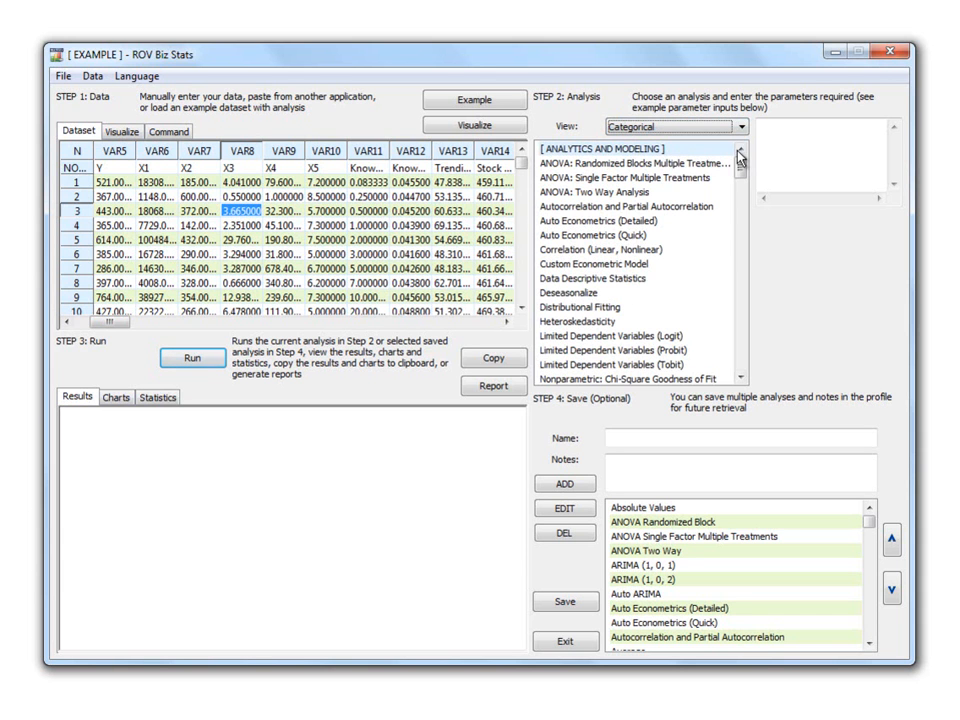
pyautogui.moveTo(739, 164); pyautogui.dragTo(741, 280)
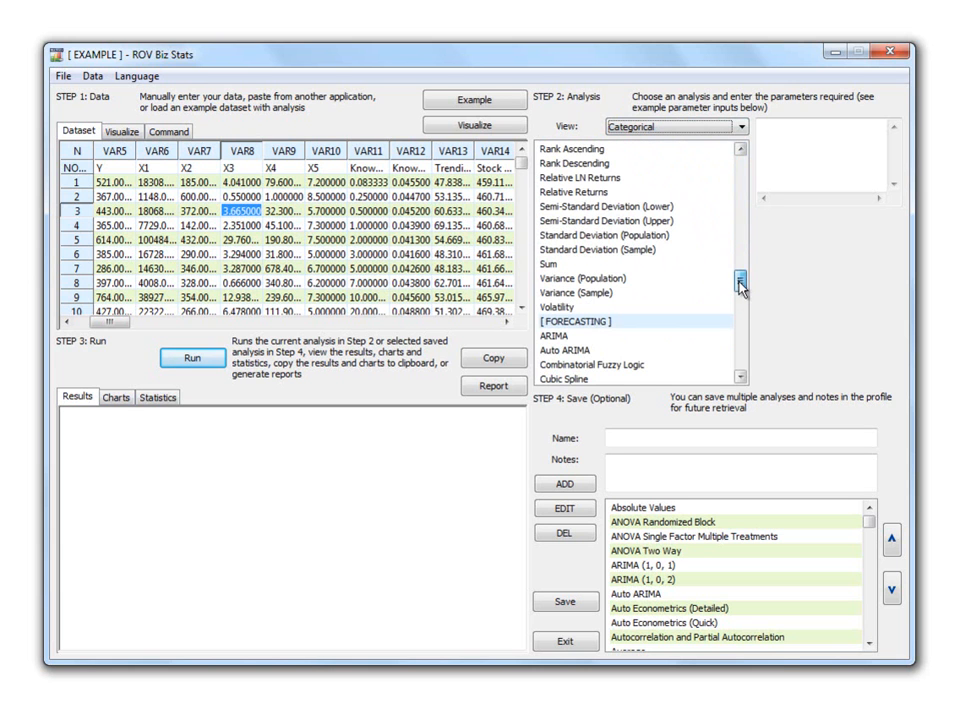
pyautogui.click(703, 133)
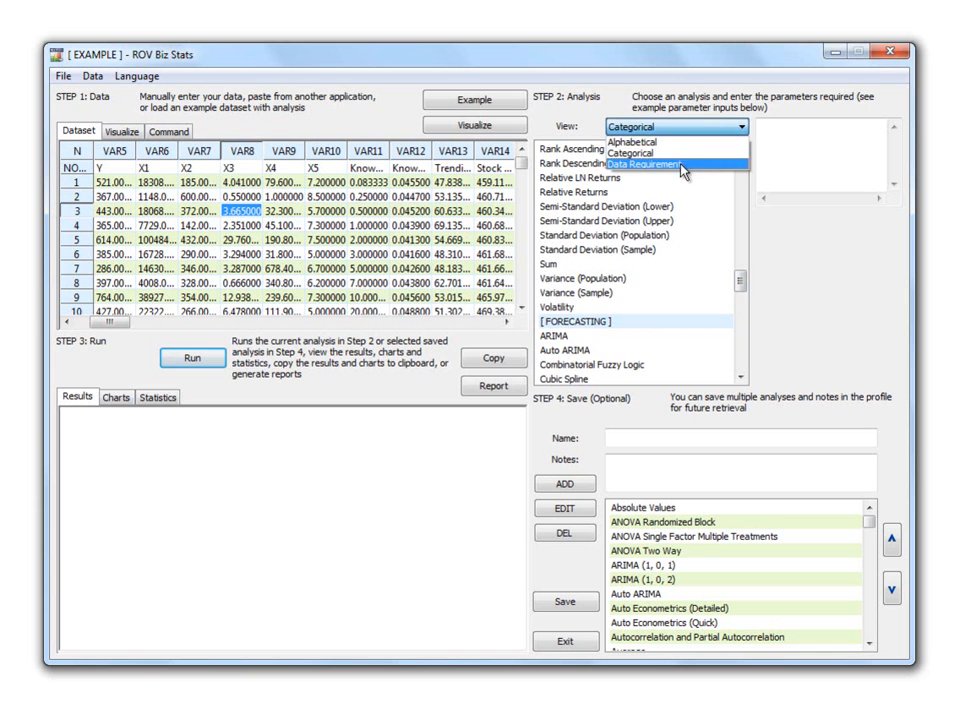
pyautogui.click(712, 163)
pyautogui.moveTo(741, 168)
pyautogui.mouseDown()
pyautogui.moveTo(740, 240)
pyautogui.moveTo(741, 170)
pyautogui.mouseUp()
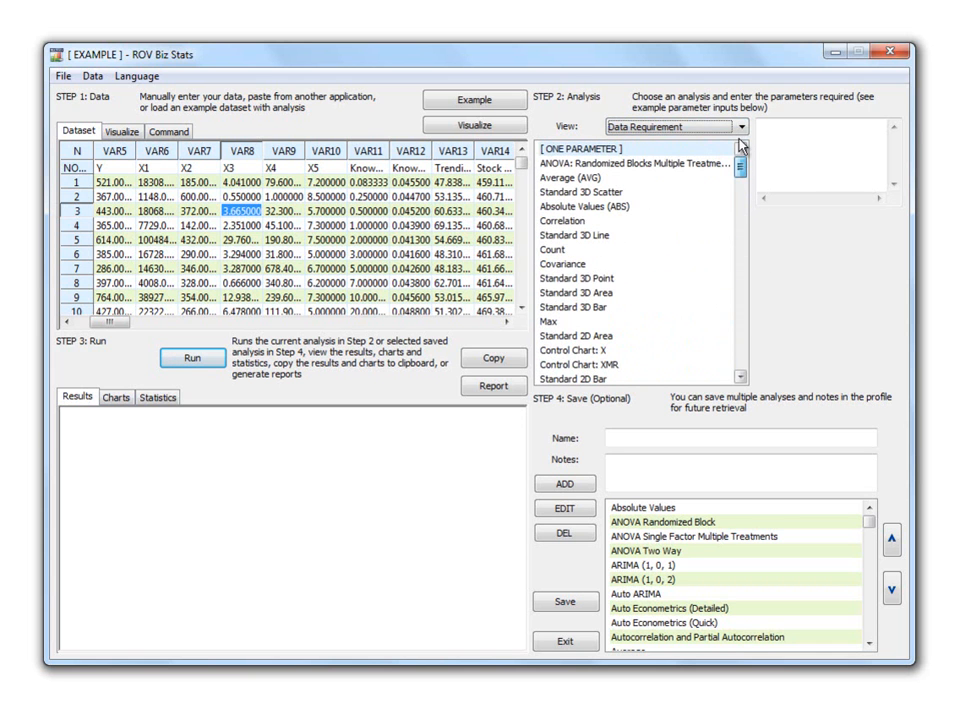
pyautogui.click(742, 127)
pyautogui.click(670, 145)
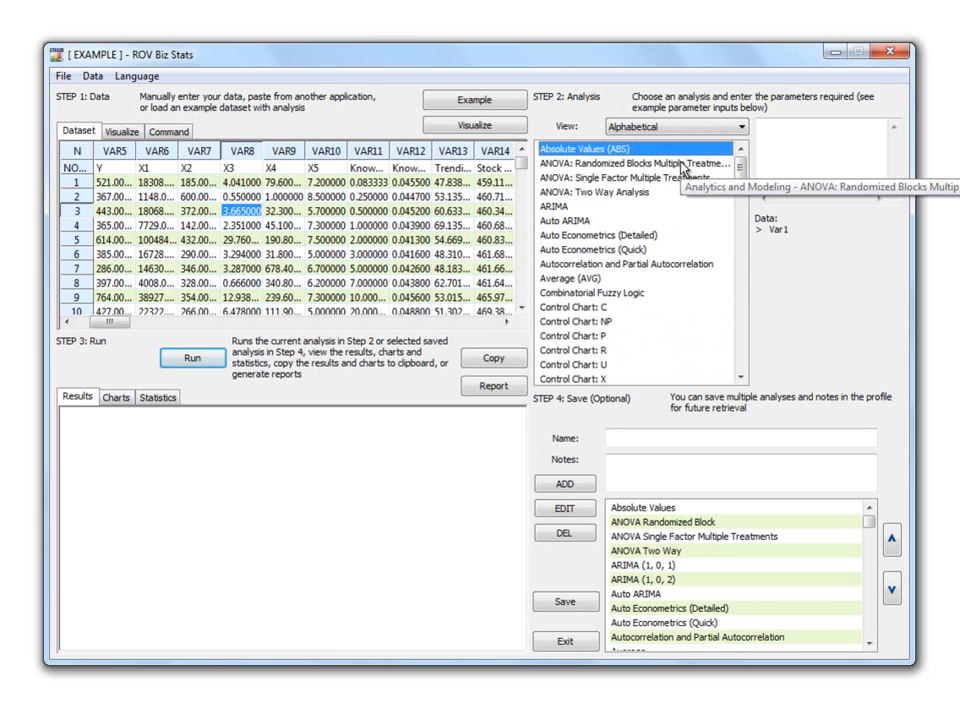
# Check the example parameter inputs for ANOVA: Two Way Analysis and for Absolute Values (ABS).
pyautogui.click(600, 192)
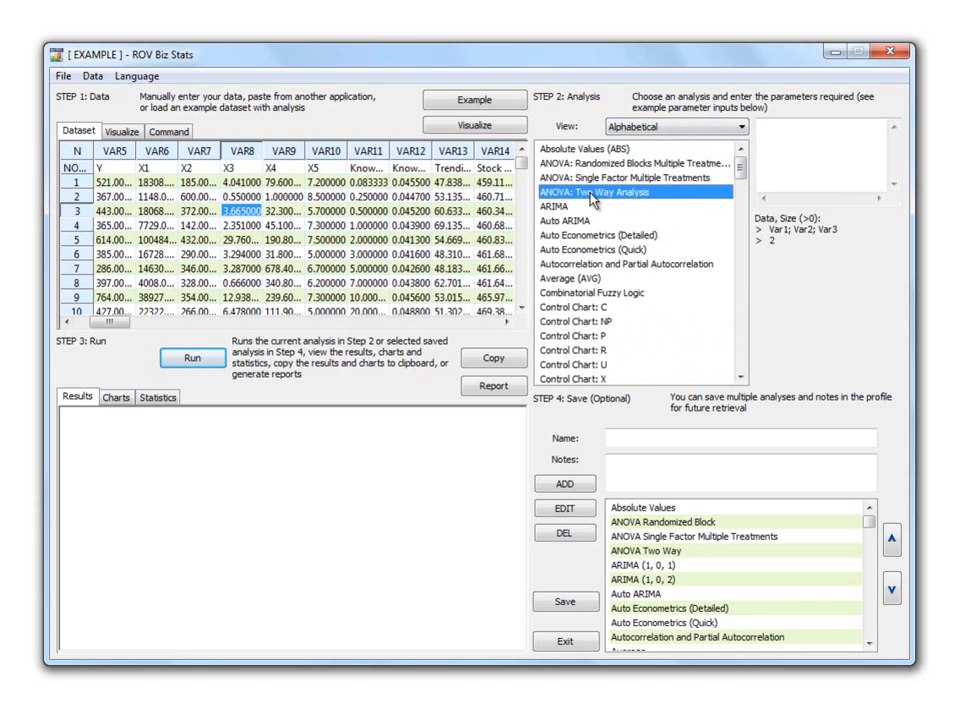
pyautogui.scroll(-15, 610, 250)
pyautogui.scroll(-20, 612, 262)
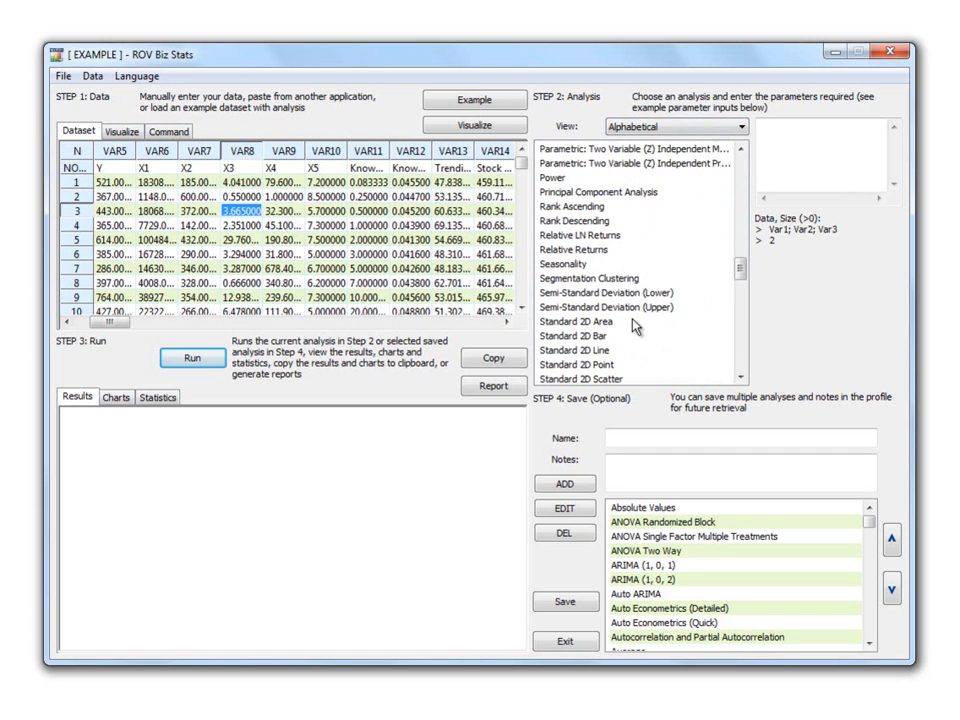
pyautogui.scroll(-20, 634, 327)
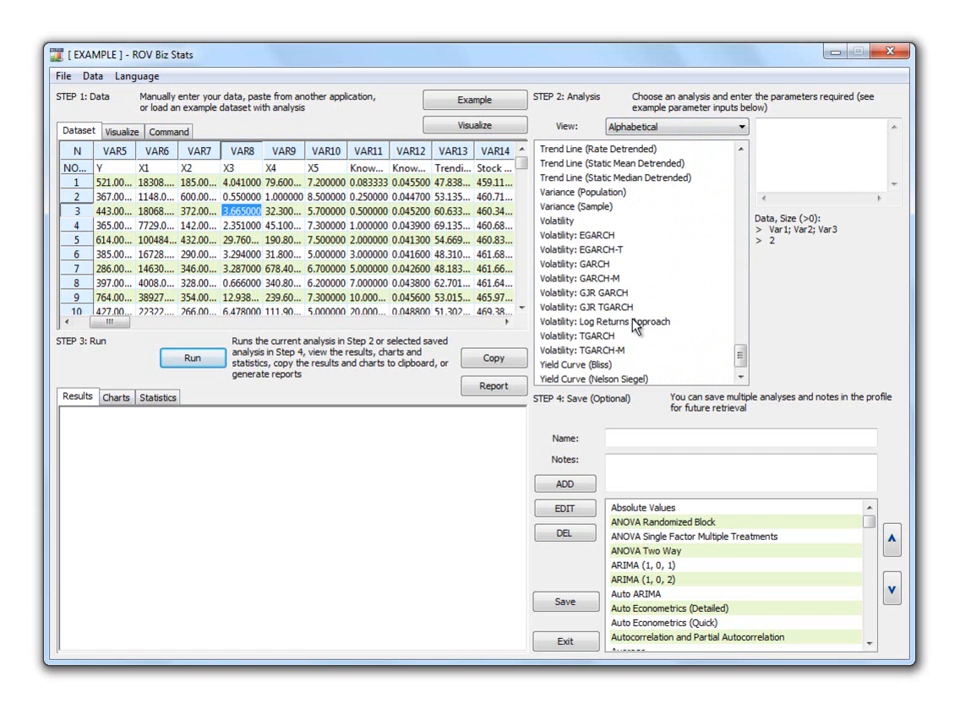
pyautogui.scroll(5, 634, 327)
pyautogui.scroll(20, 634, 327)
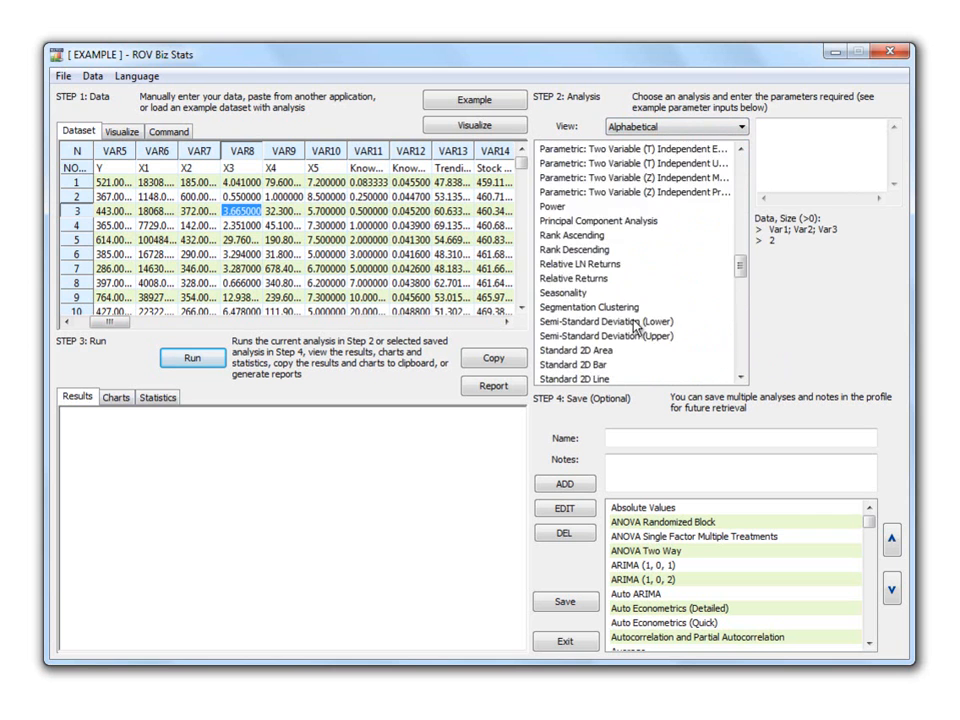
pyautogui.scroll(1, 618, 325)
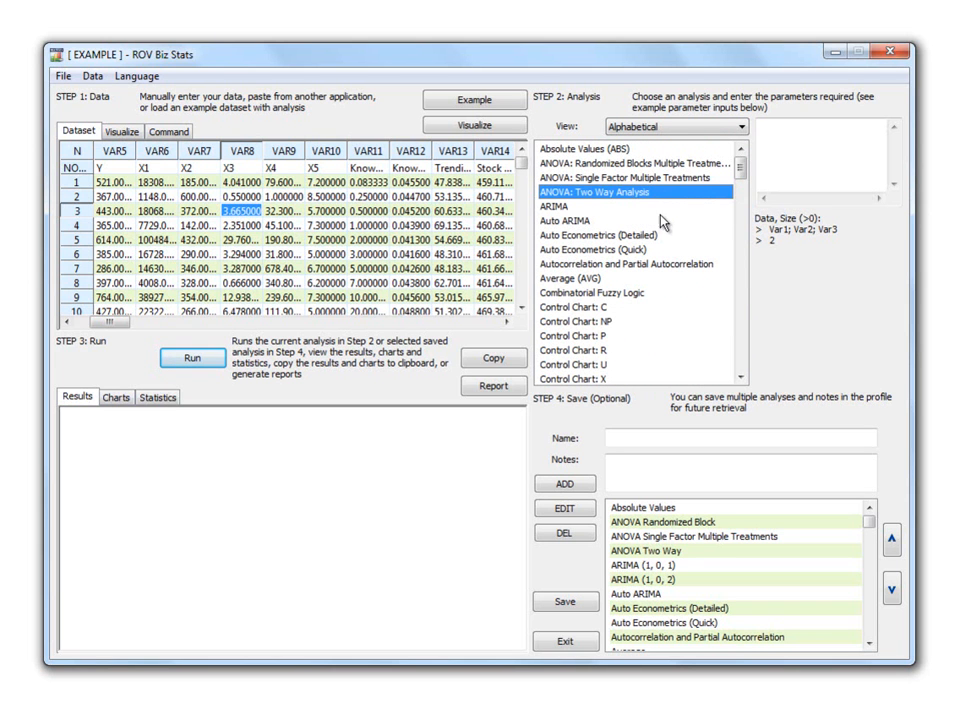
pyautogui.click(636, 150)
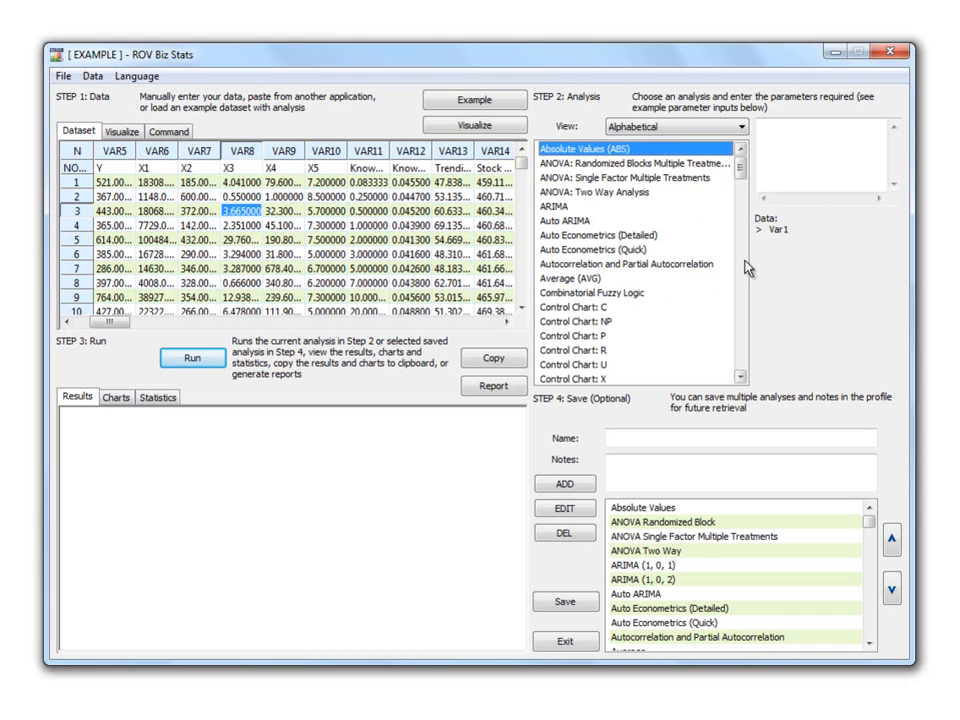
# Look through the full alphabetical list of available analyses, from Absolute Values to Yield Curve (Nelson Siegel).
pyautogui.moveTo(740, 165); pyautogui.dragTo(740, 172)
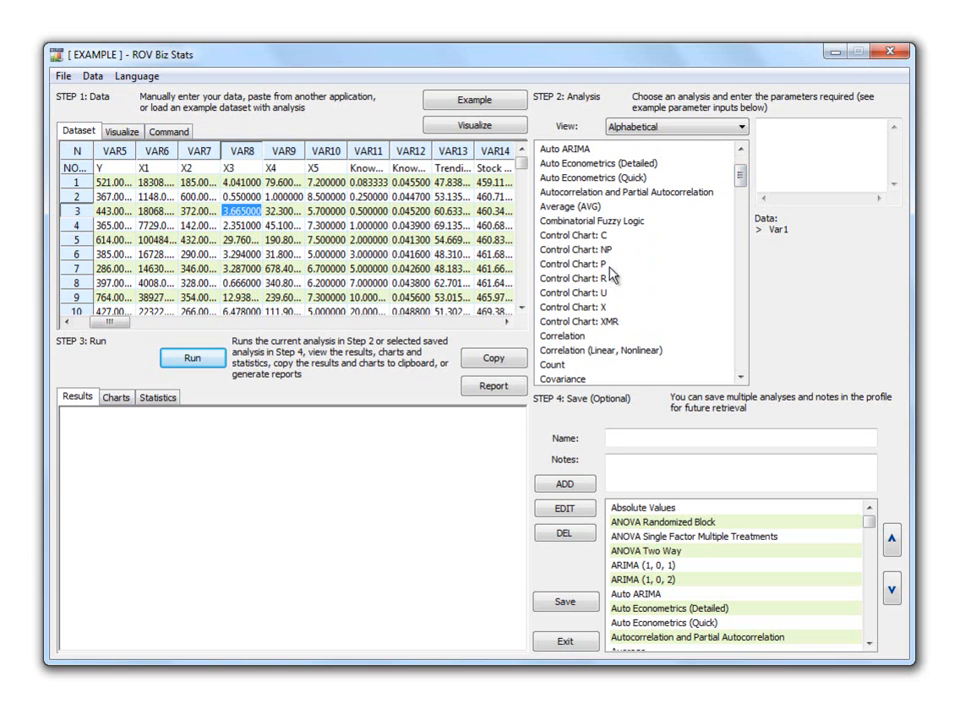
pyautogui.moveTo(739, 176); pyautogui.dragTo(744, 197)
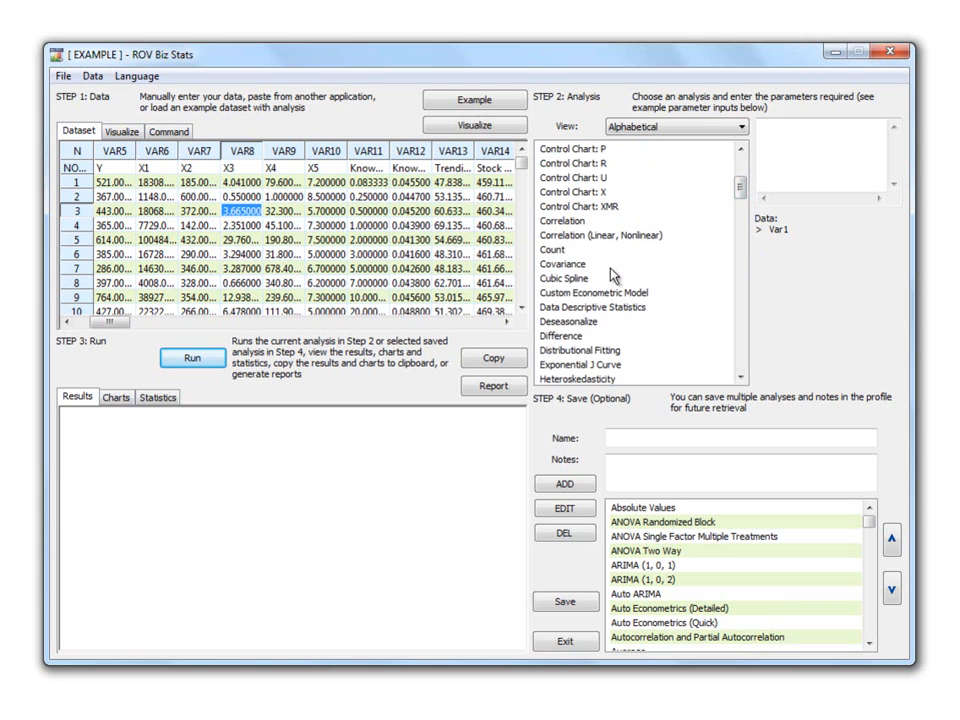
pyautogui.moveTo(740, 187); pyautogui.dragTo(741, 195)
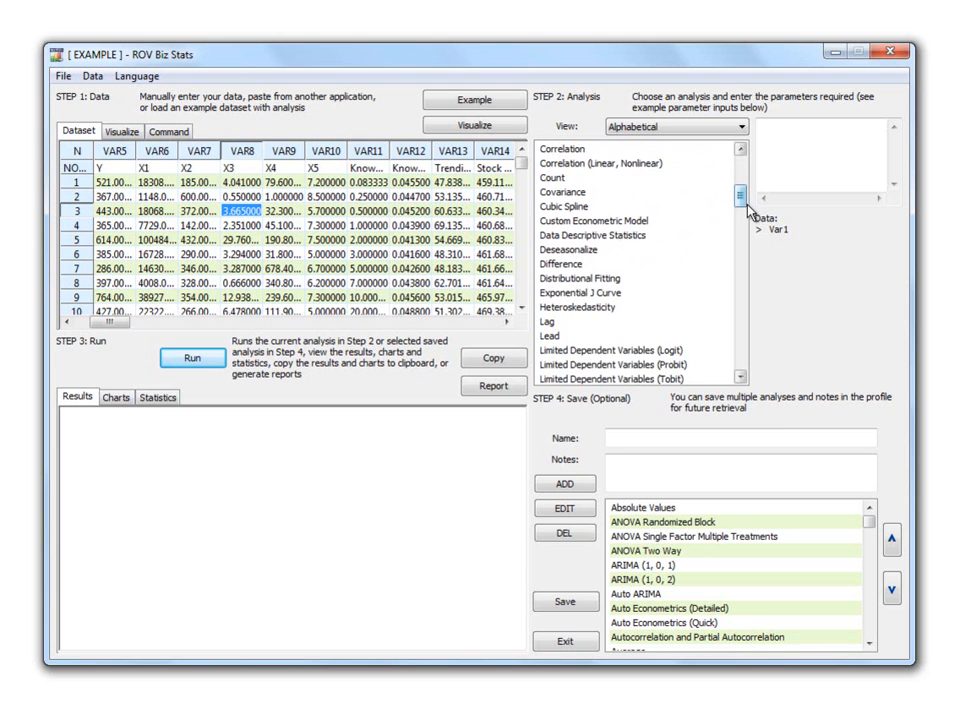
pyautogui.moveTo(743, 204); pyautogui.dragTo(742, 222)
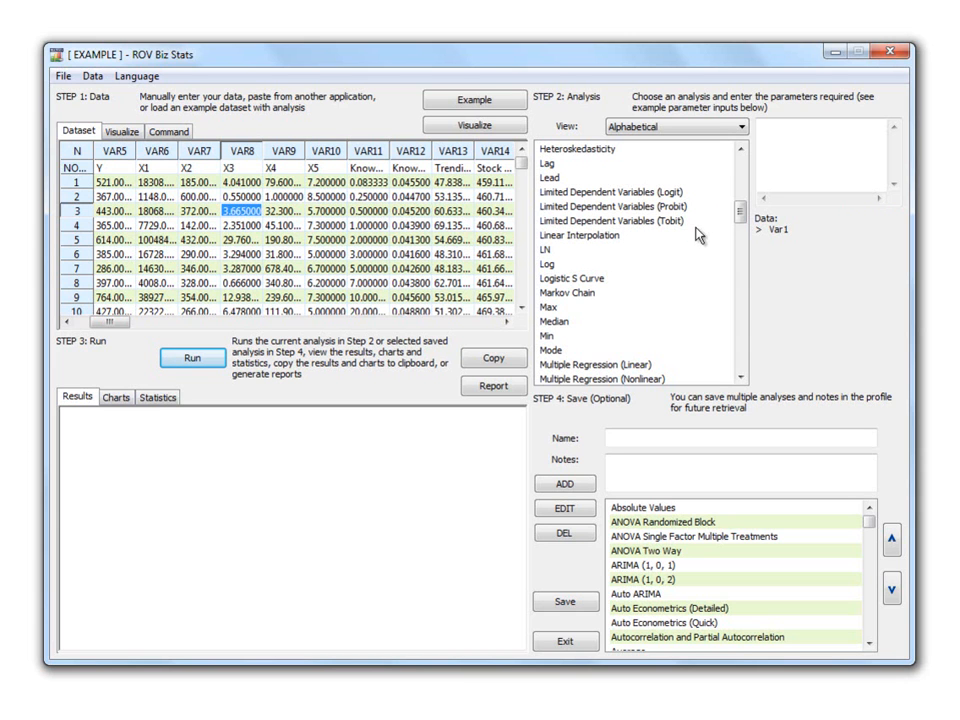
pyautogui.moveTo(741, 215); pyautogui.dragTo(741, 238)
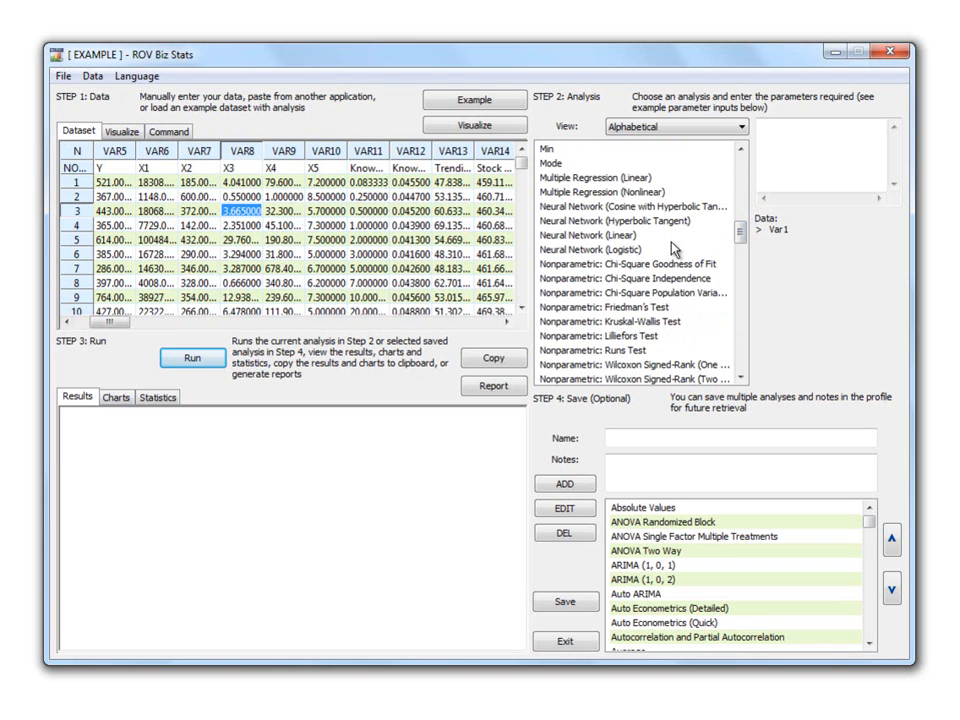
pyautogui.moveTo(743, 233); pyautogui.dragTo(744, 239)
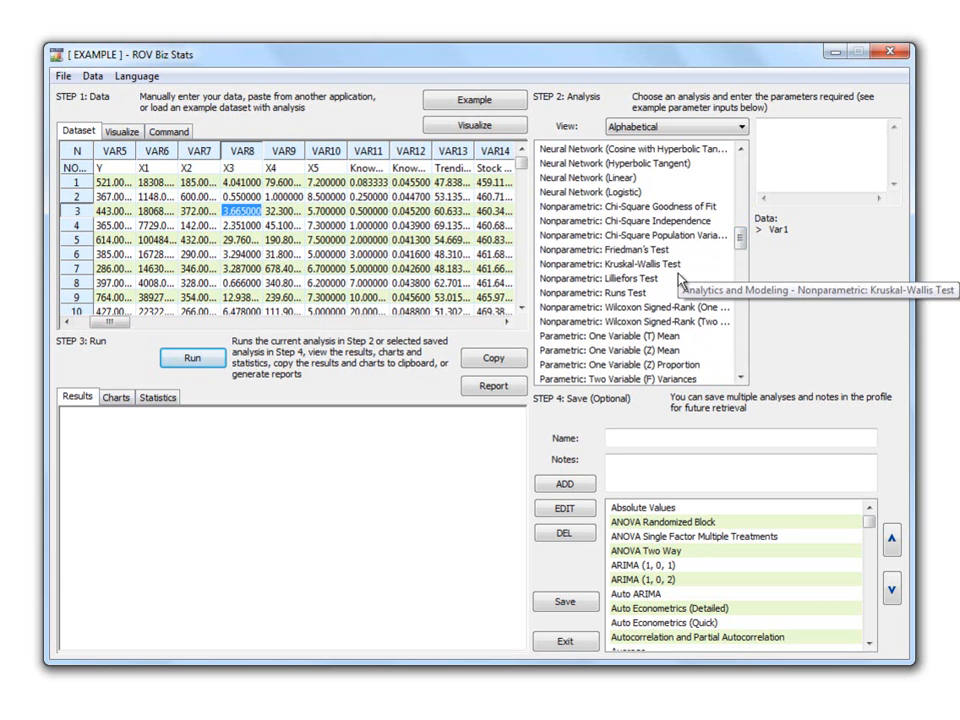
pyautogui.moveTo(740, 238); pyautogui.dragTo(740, 274)
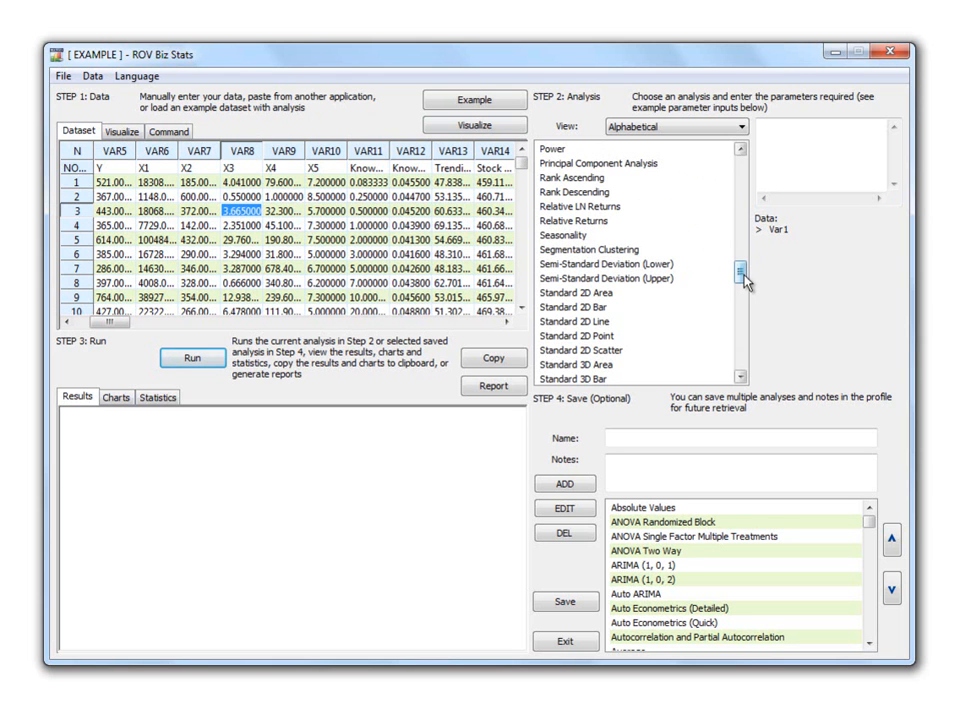
pyautogui.moveTo(741, 273); pyautogui.dragTo(745, 318)
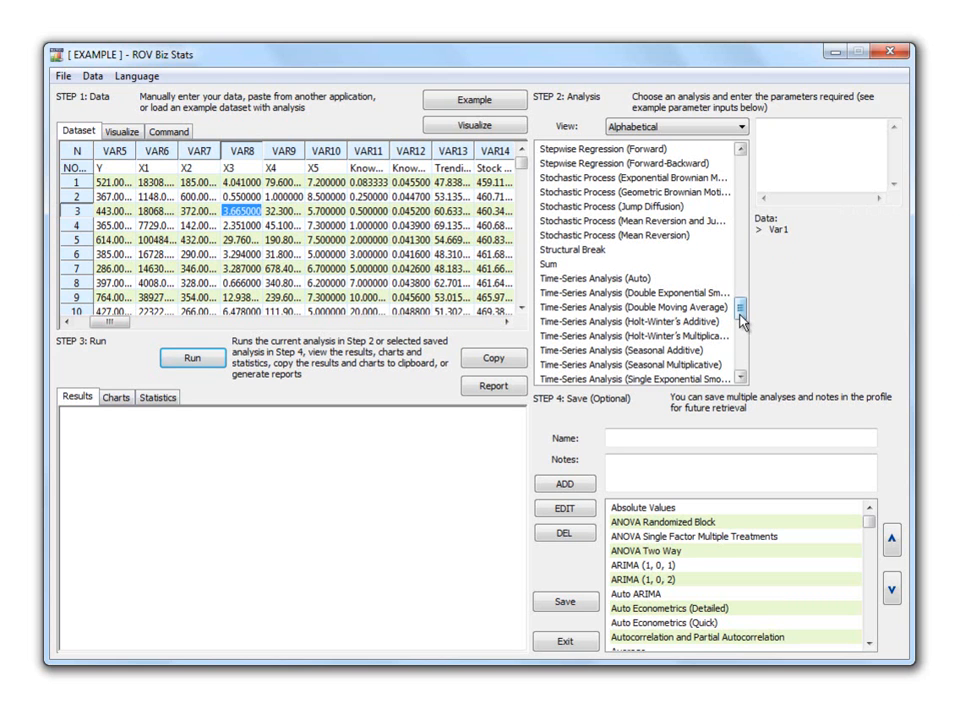
pyautogui.scroll(-2, 741, 318)
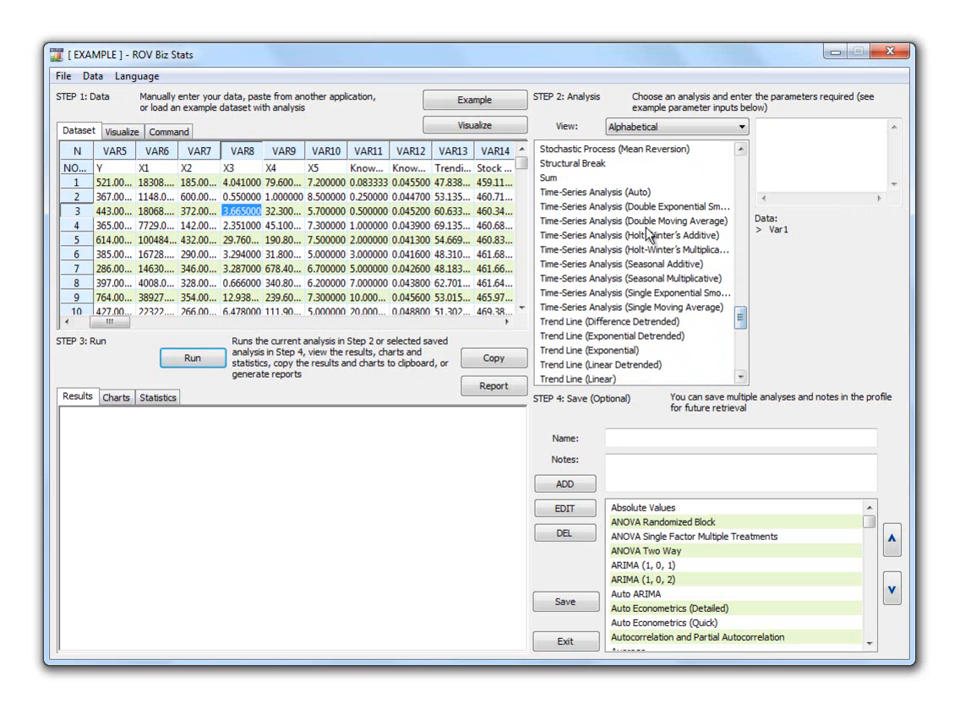
pyautogui.moveTo(741, 318); pyautogui.dragTo(741, 370)
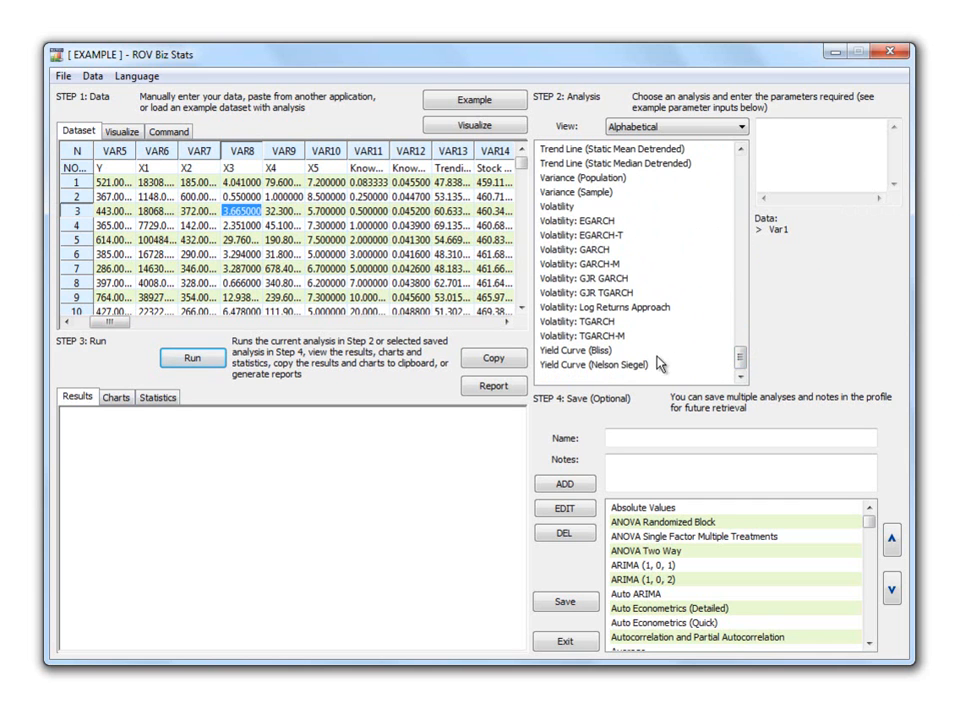
pyautogui.moveTo(741, 362); pyautogui.dragTo(741, 180)
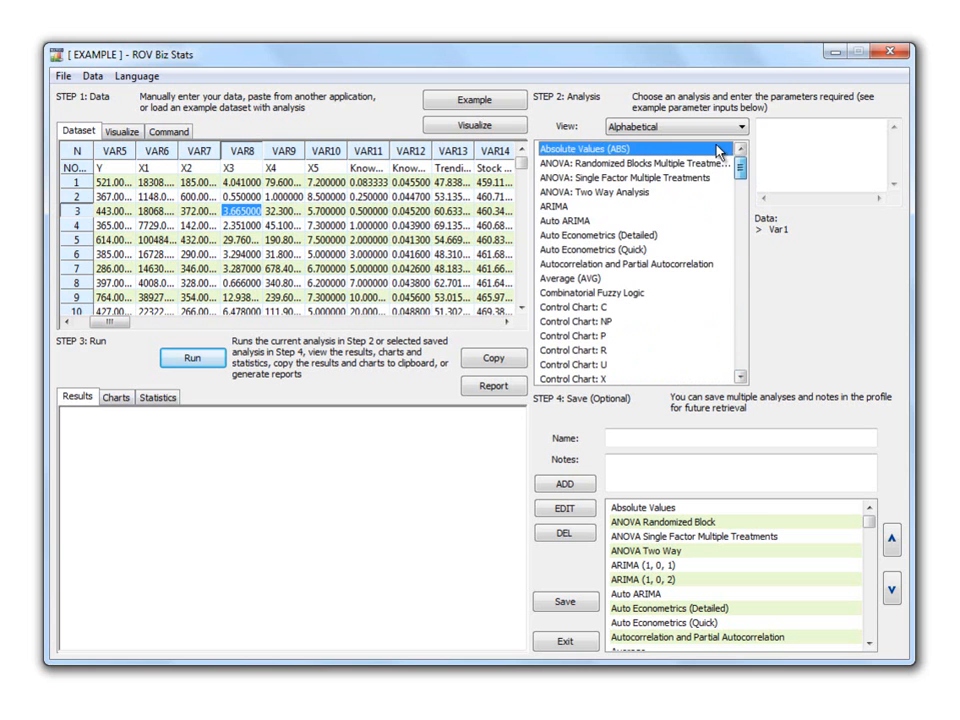
# Check the example parameter inputs for ANOVA: Two Way Analysis, Auto Econometrics (Detailed) and Absolute Values (ABS).
pyautogui.click(652, 194)
pyautogui.click(649, 237)
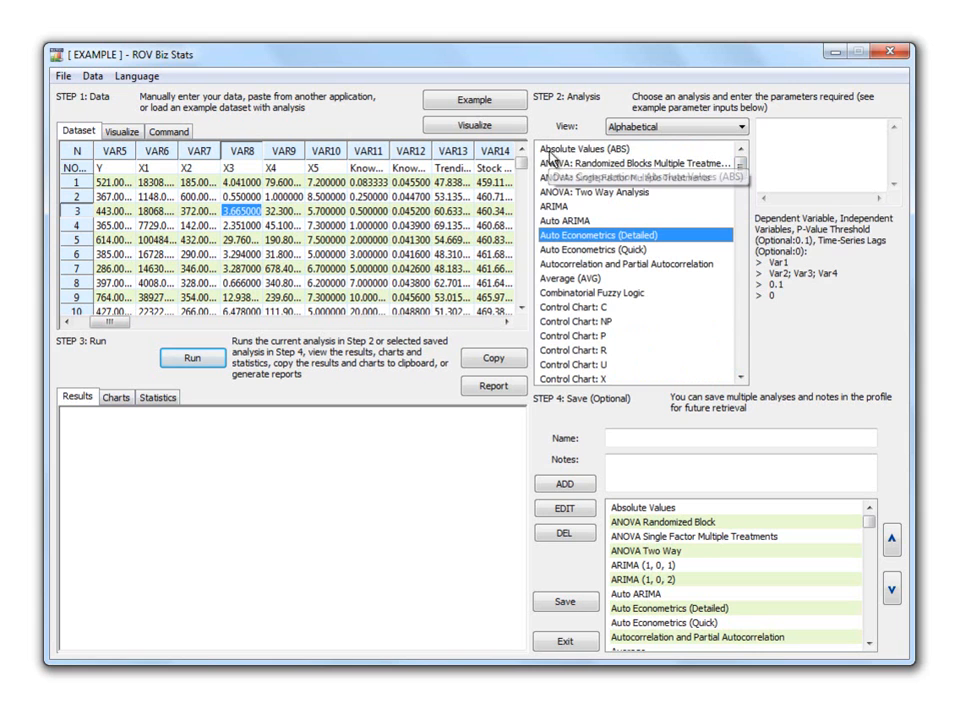
pyautogui.click(646, 150)
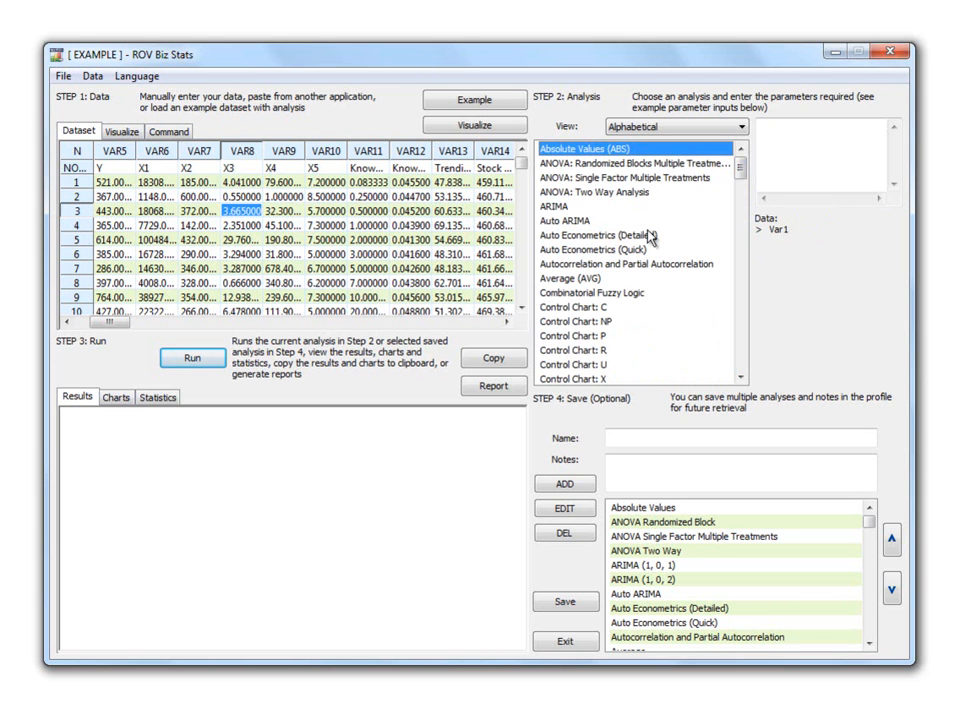
# Run an ARIMA analysis on VAR2 with AR(P) 1, I(D) 0 and MA(Q) 1.
pyautogui.click(582, 208)
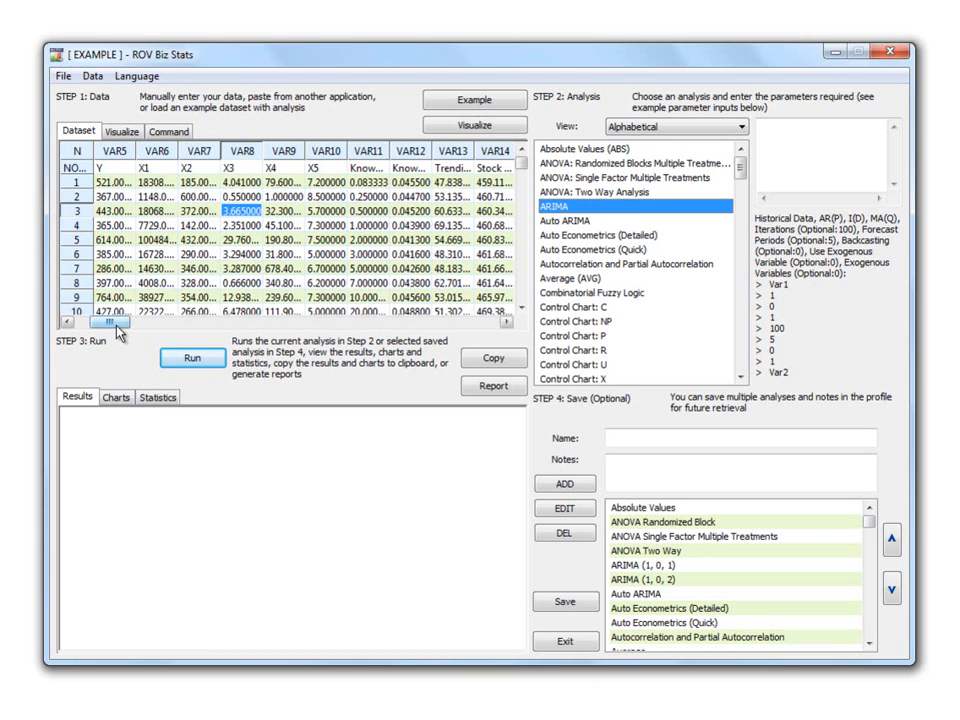
pyautogui.moveTo(116, 323); pyautogui.dragTo(70, 321)
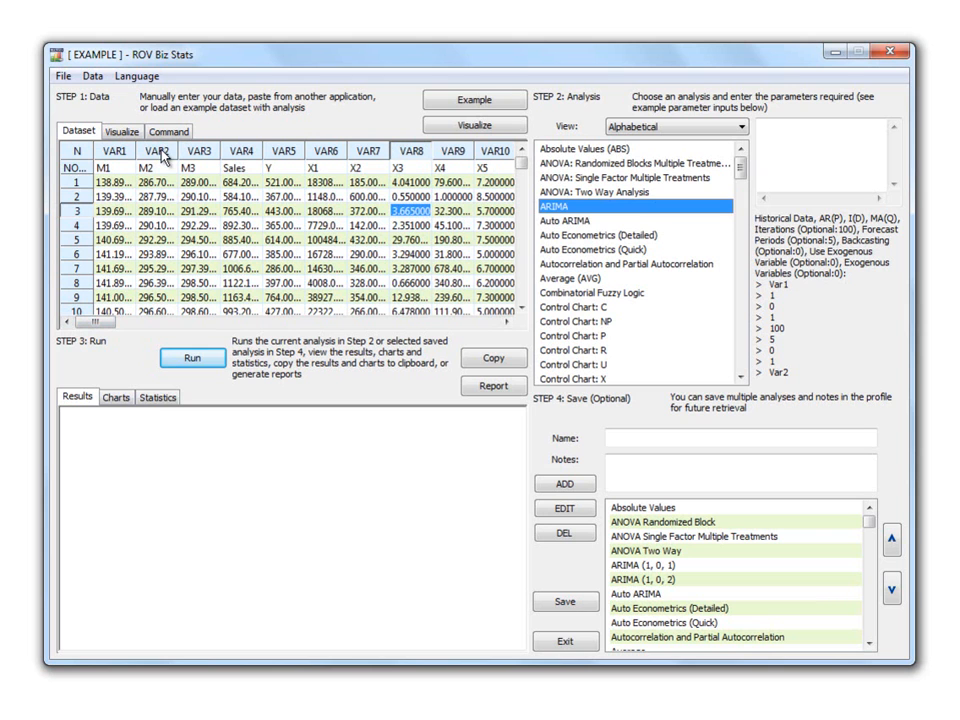
pyautogui.click(762, 133)
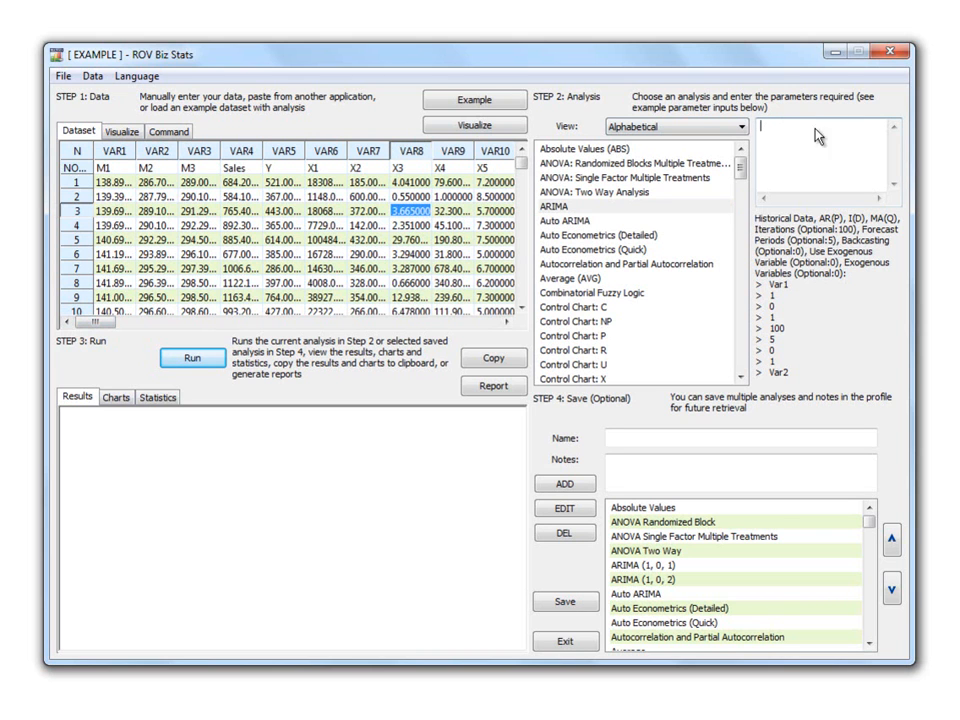
pyautogui.click(166, 153)
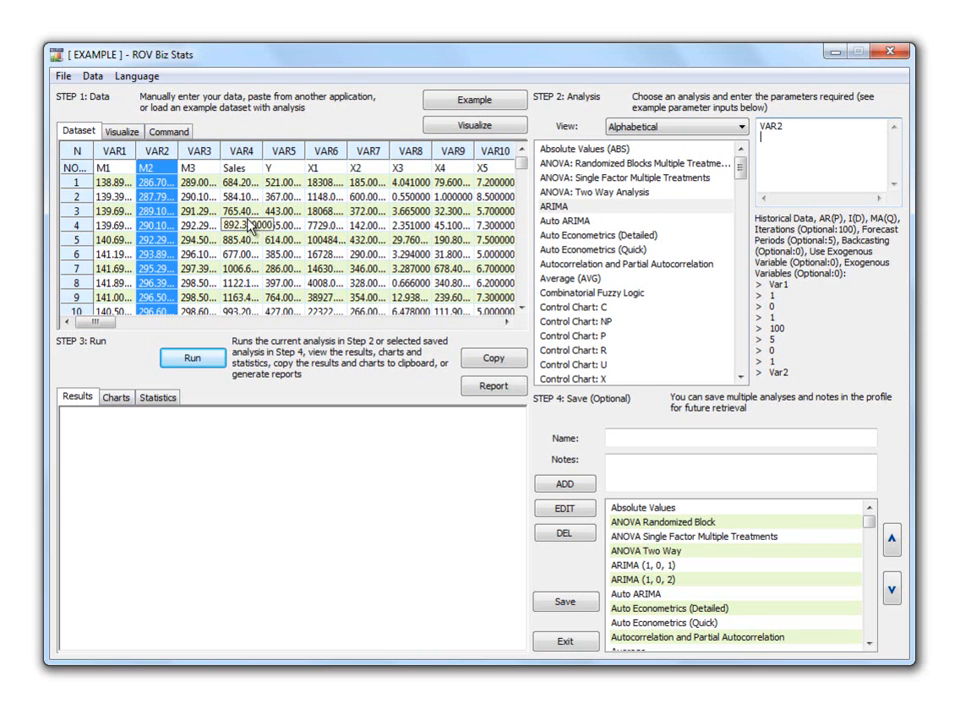
pyautogui.click(830, 177)
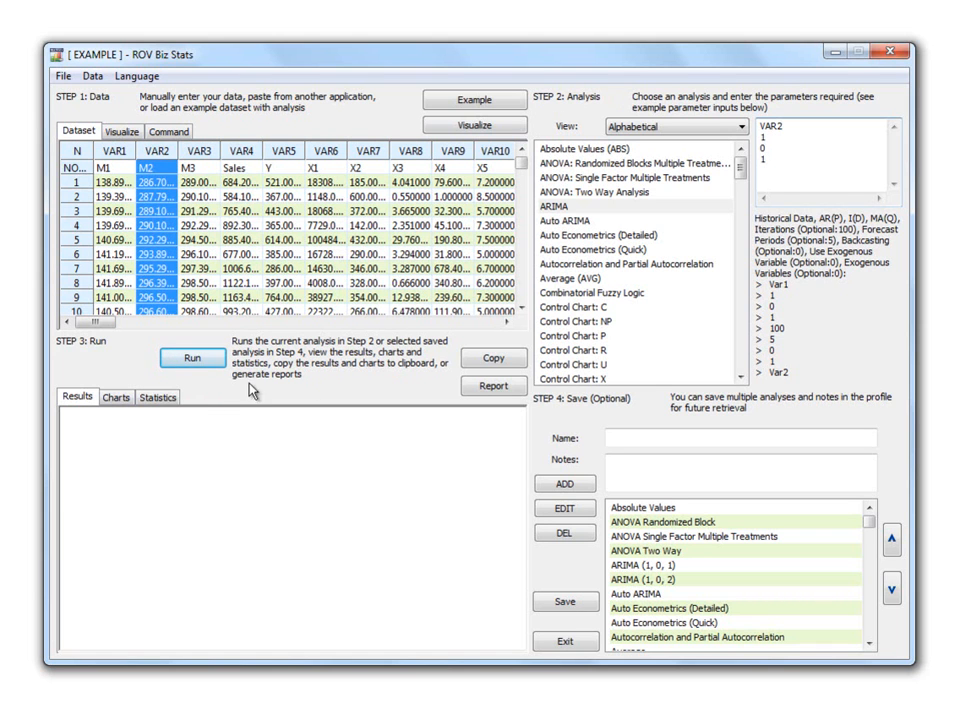
pyautogui.click(198, 362)
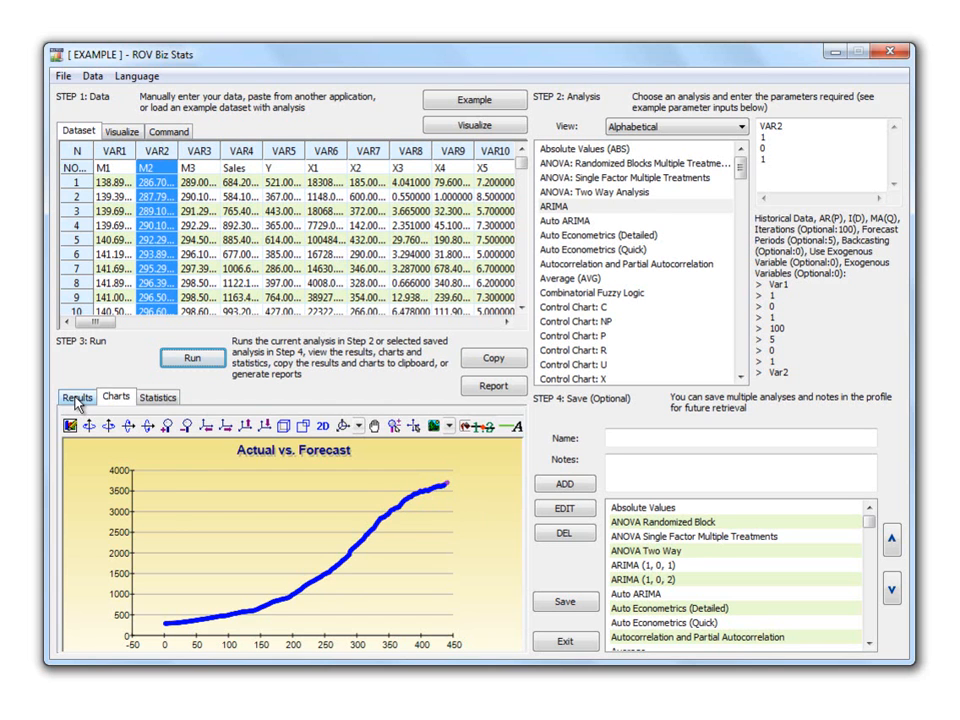
# Review the ARIMA regression statistics, including the Multiple R value.
pyautogui.click(160, 399)
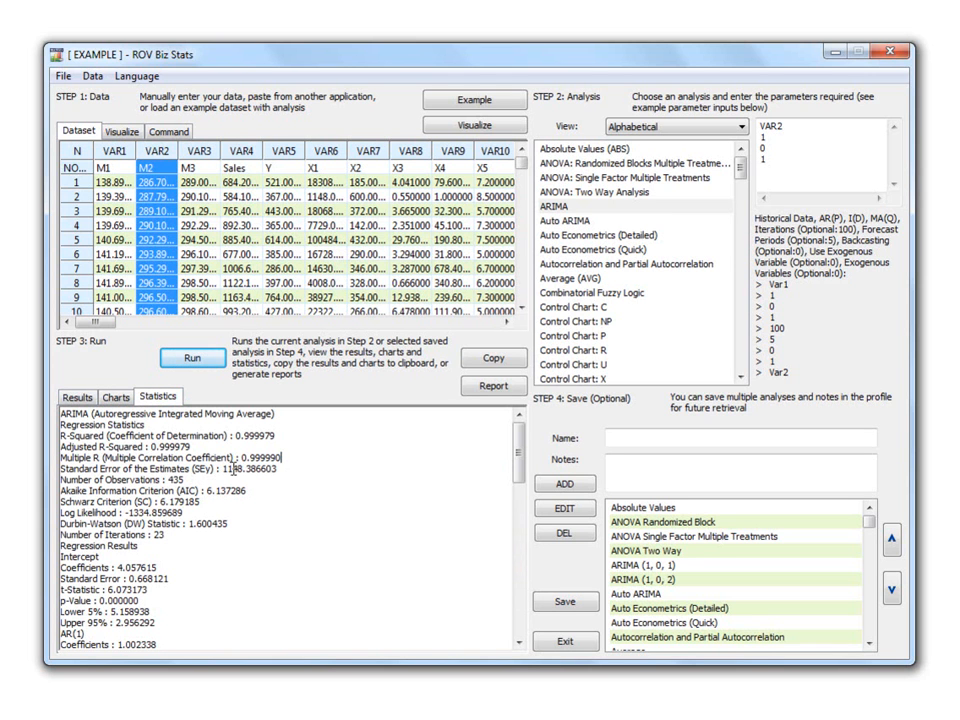
pyautogui.moveTo(95, 457); pyautogui.dragTo(120, 455)
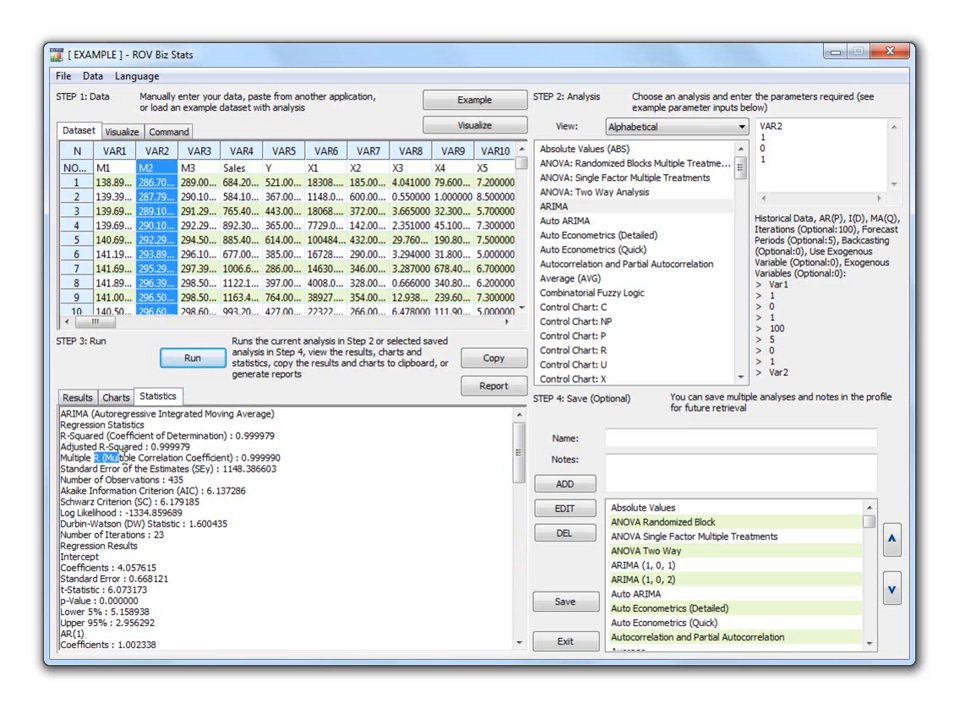
pyautogui.moveTo(271, 456); pyautogui.dragTo(254, 456)
pyautogui.click(323, 458)
pyautogui.moveTo(518, 452)
pyautogui.mouseDown()
pyautogui.moveTo(535, 615)
pyautogui.moveTo(533, 447)
pyautogui.mouseUp()
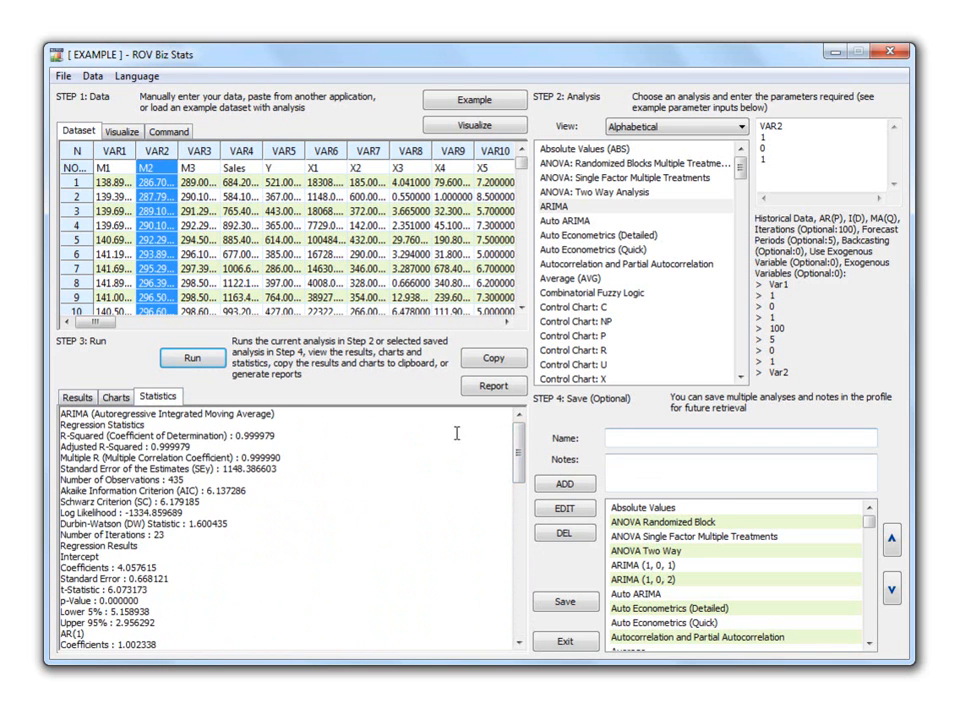
# Copy the Actual vs. Forecast chart and paste it beside the Historical Sales Revenues table in the Excel workbook.
pyautogui.click(116, 398)
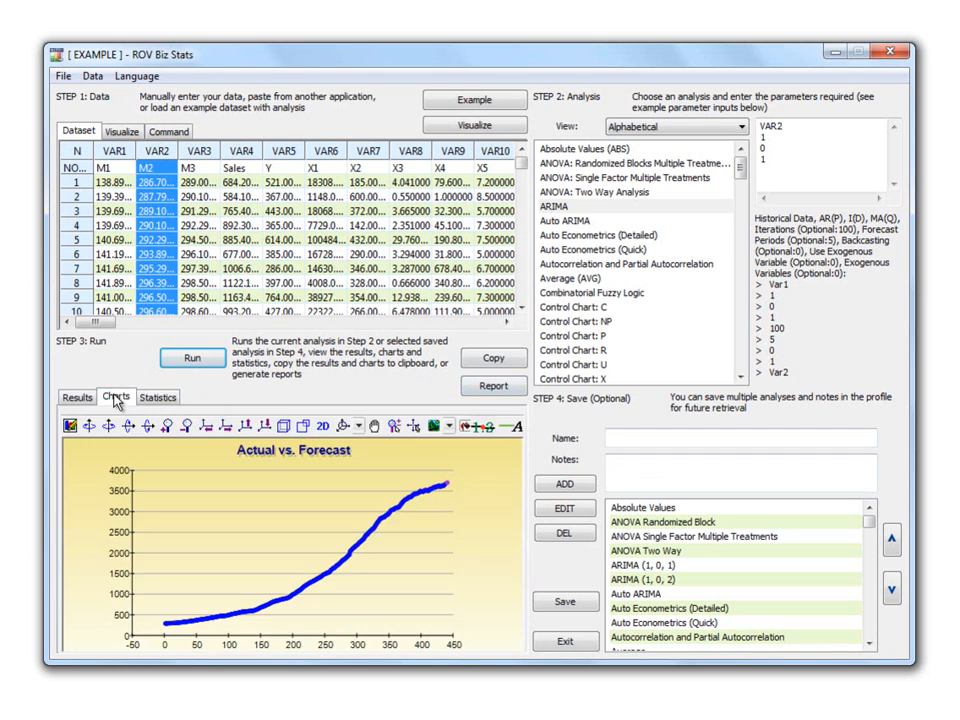
pyautogui.click(492, 358)
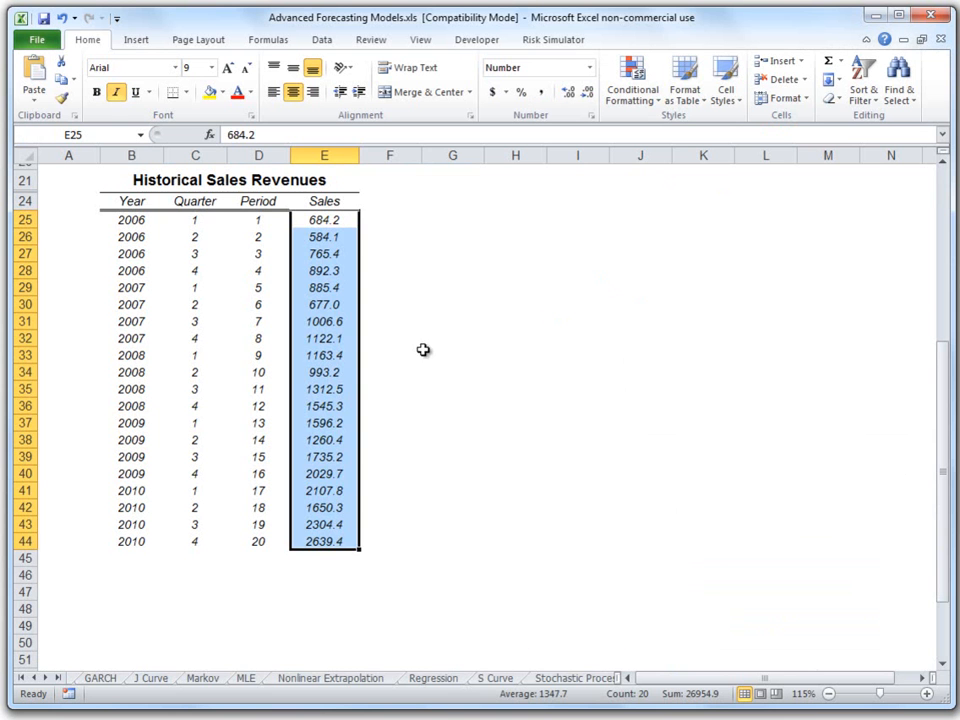
pyautogui.click(468, 252)
pyautogui.click(447, 218)
pyautogui.hotkey('ctrl', 'v')
pyautogui.moveTo(566, 289); pyautogui.dragTo(534, 290)
pyautogui.click(536, 486)
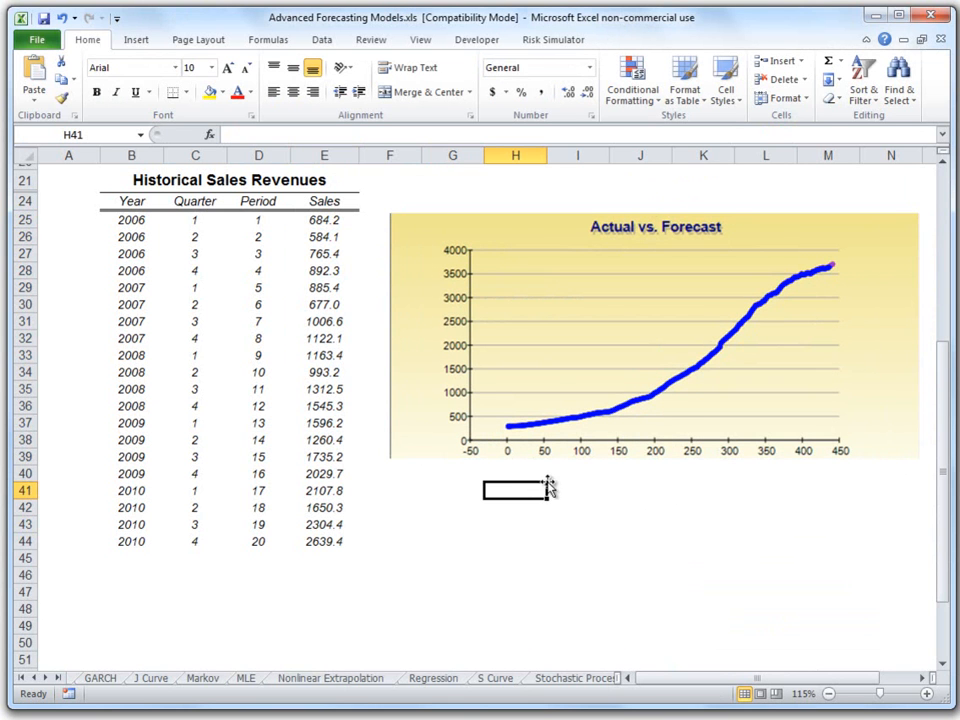
# Switch back to ROV Biz Stats and look through the list of saved analyses.
pyautogui.hotkey('alt', 'Tab')
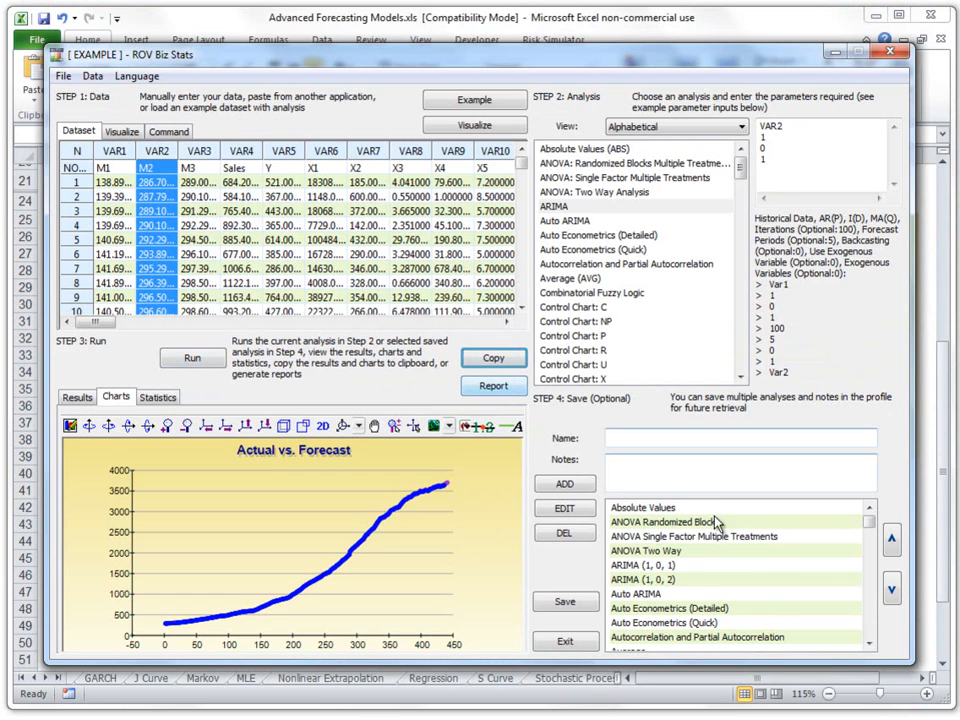
pyautogui.moveTo(866, 527); pyautogui.dragTo(870, 553)
pyautogui.moveTo(864, 624); pyautogui.dragTo(872, 522)
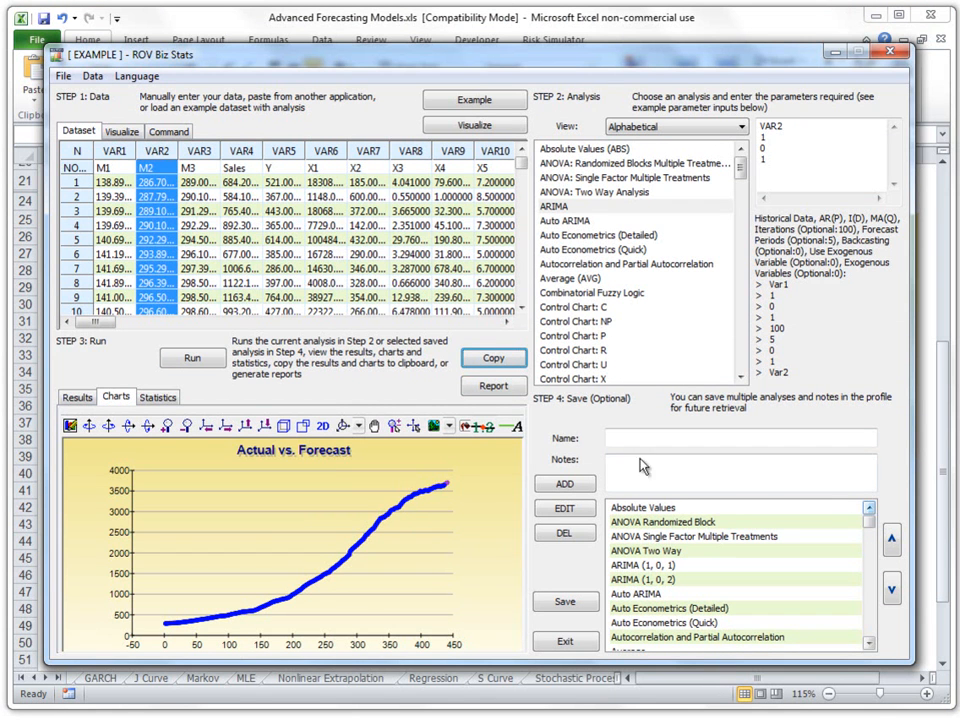
# Zoom in on the Actual vs. Forecast chart and zoom back out.
pyautogui.click(513, 388)
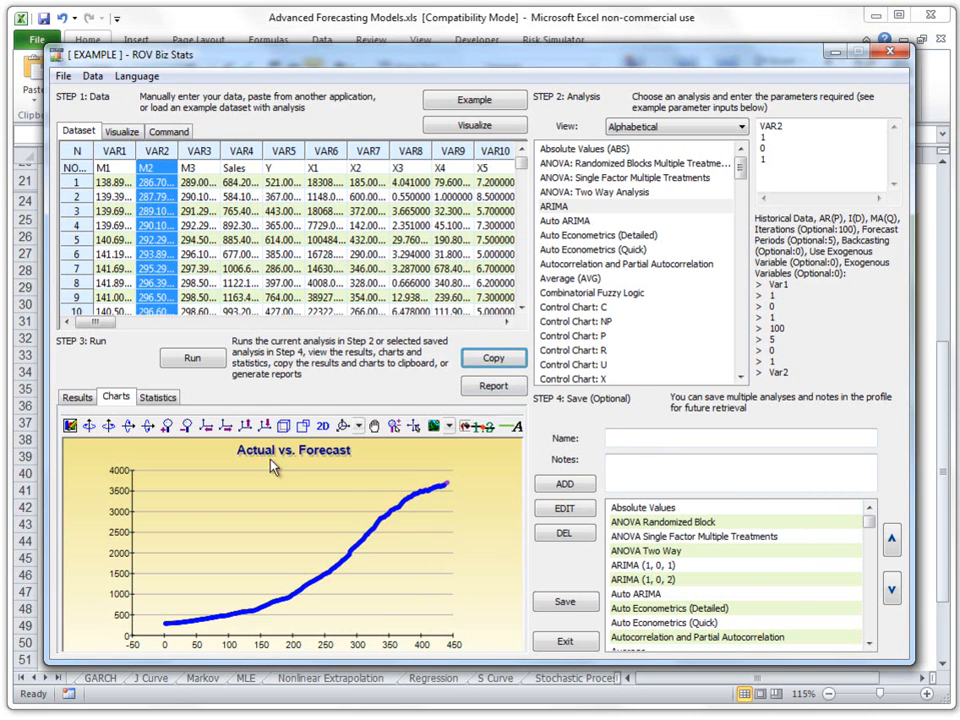
pyautogui.click(168, 427)
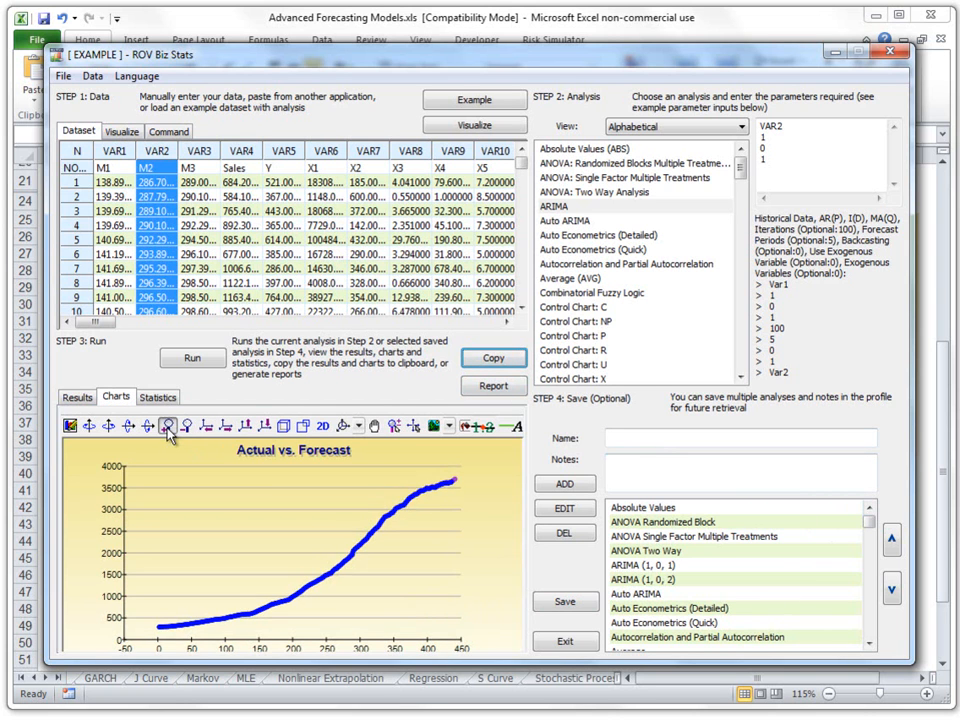
pyautogui.click(186, 427)
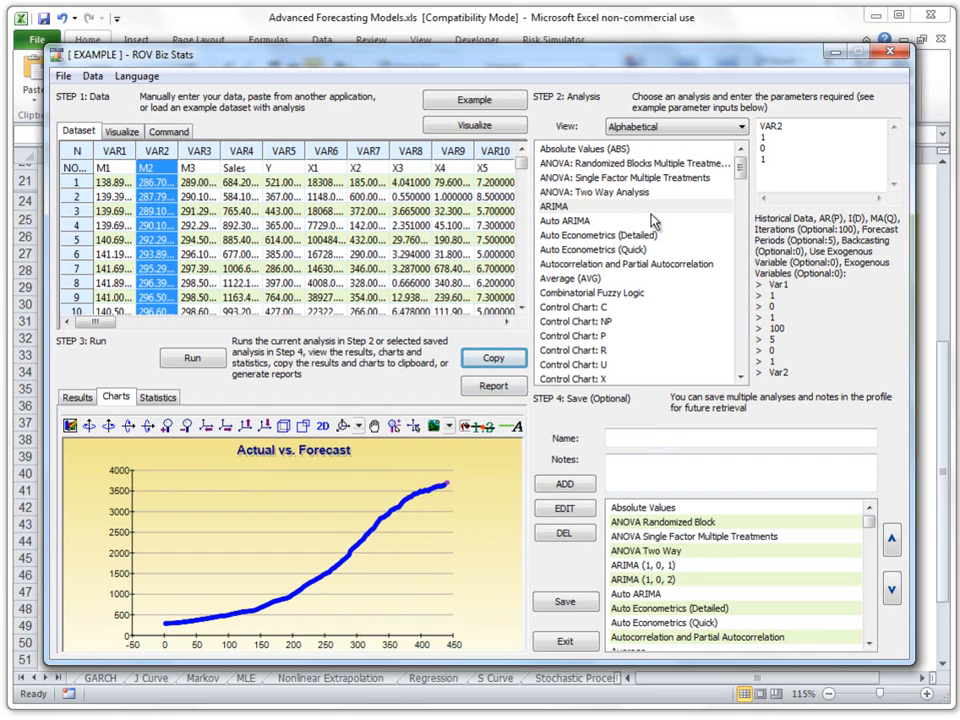
# Add the current ARIMA analysis to the saved list with the name "Test Exaple" and the notes "Testing only".
pyautogui.click(792, 145)
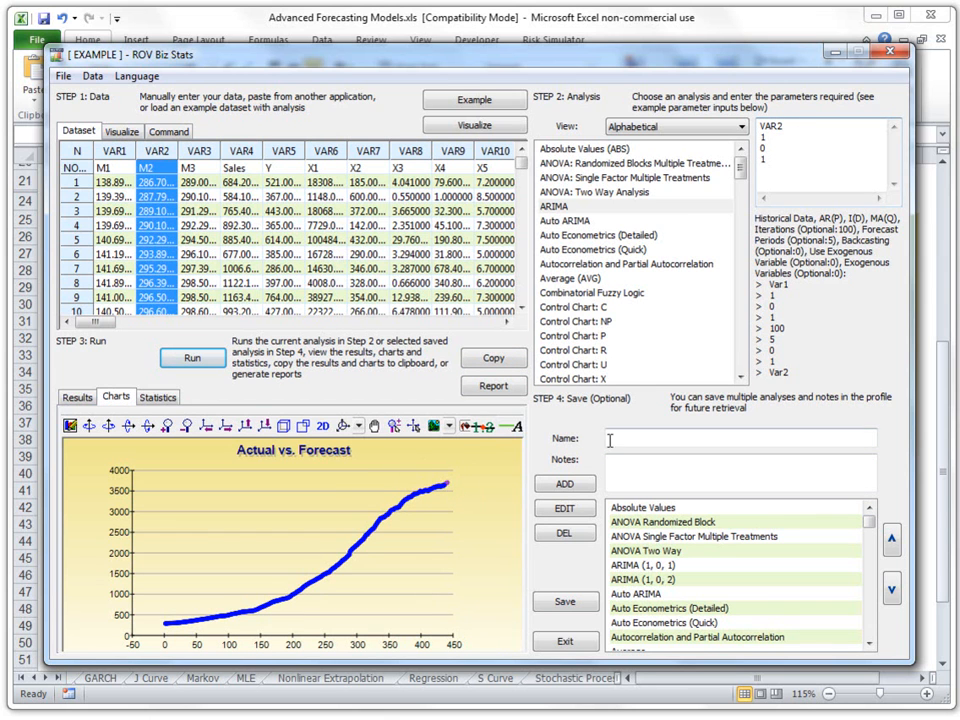
pyautogui.click(660, 436)
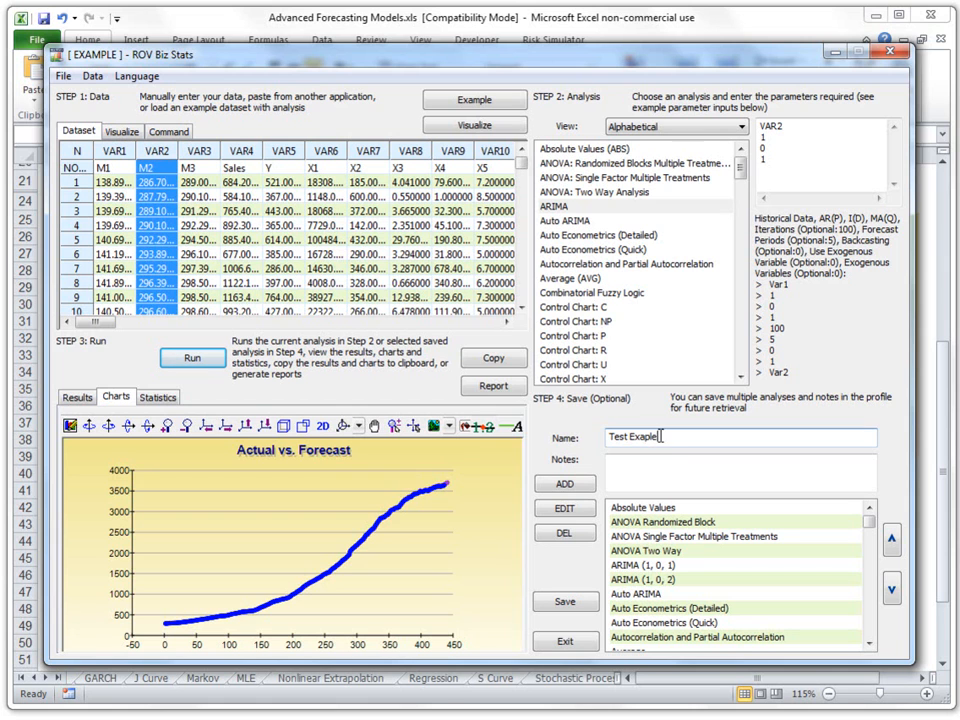
pyautogui.click(663, 461)
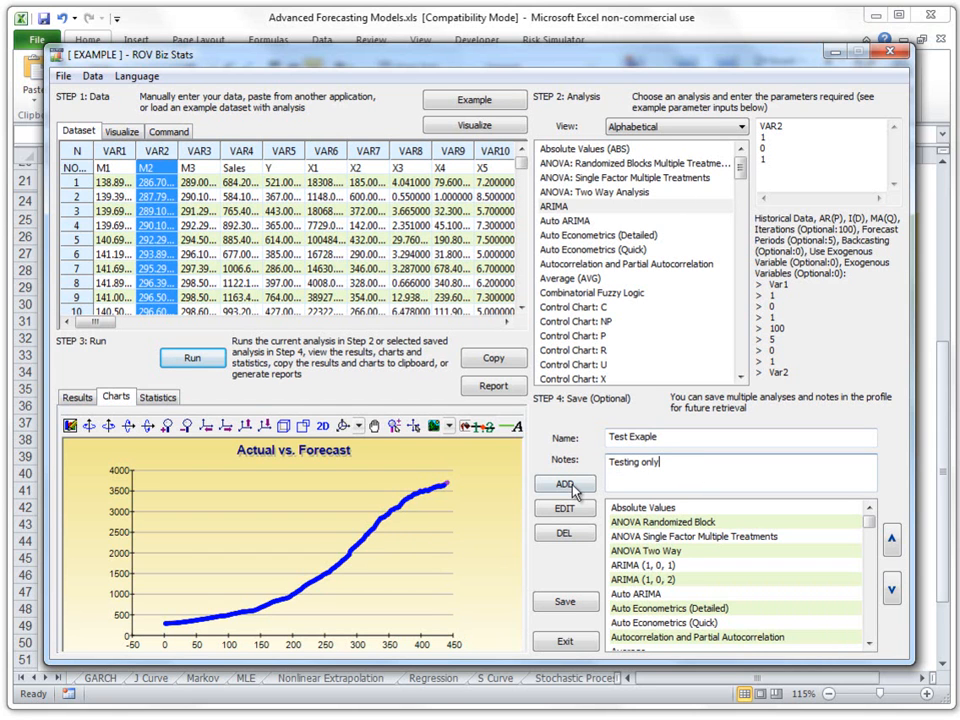
pyautogui.click(564, 484)
# Load the saved Volatility (GARCH-M) analysis from the end of the saved list.
pyautogui.moveTo(869, 522); pyautogui.dragTo(873, 637)
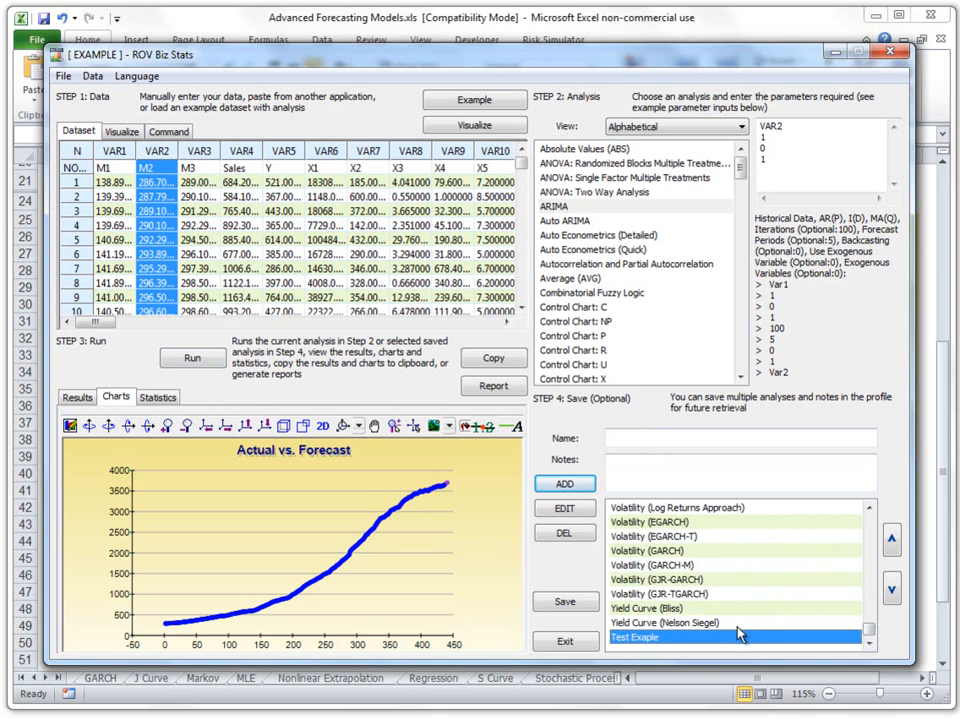
pyautogui.click(742, 567)
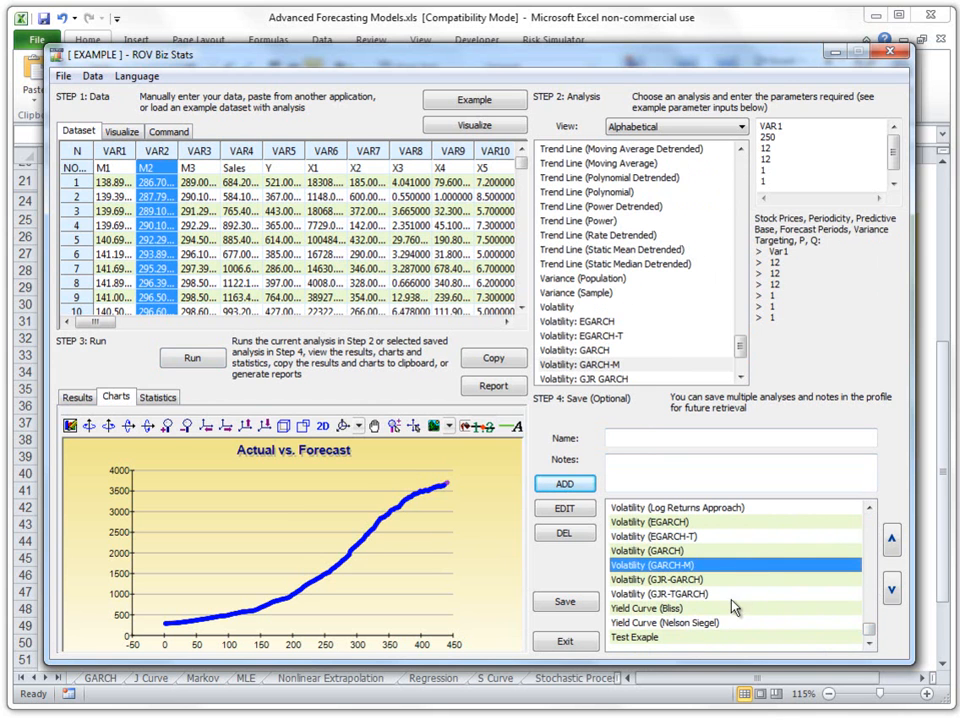
# Retrieve the saved Test Exaple analysis and the Absolute Values analysis from the start of the saved list.
pyautogui.click(660, 638)
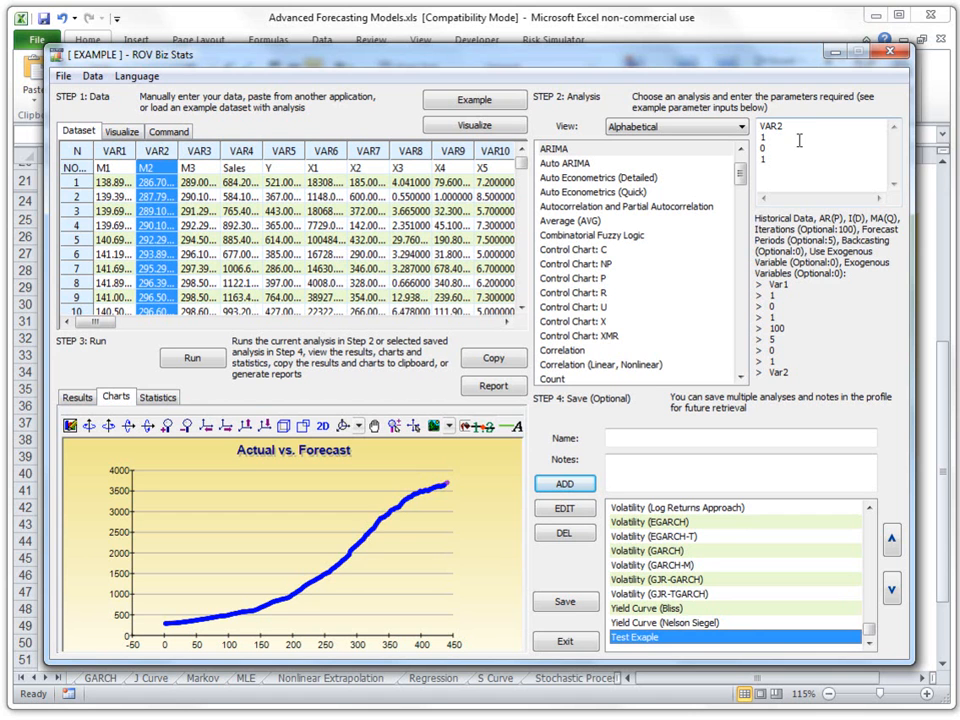
pyautogui.moveTo(869, 628); pyautogui.dragTo(870, 516)
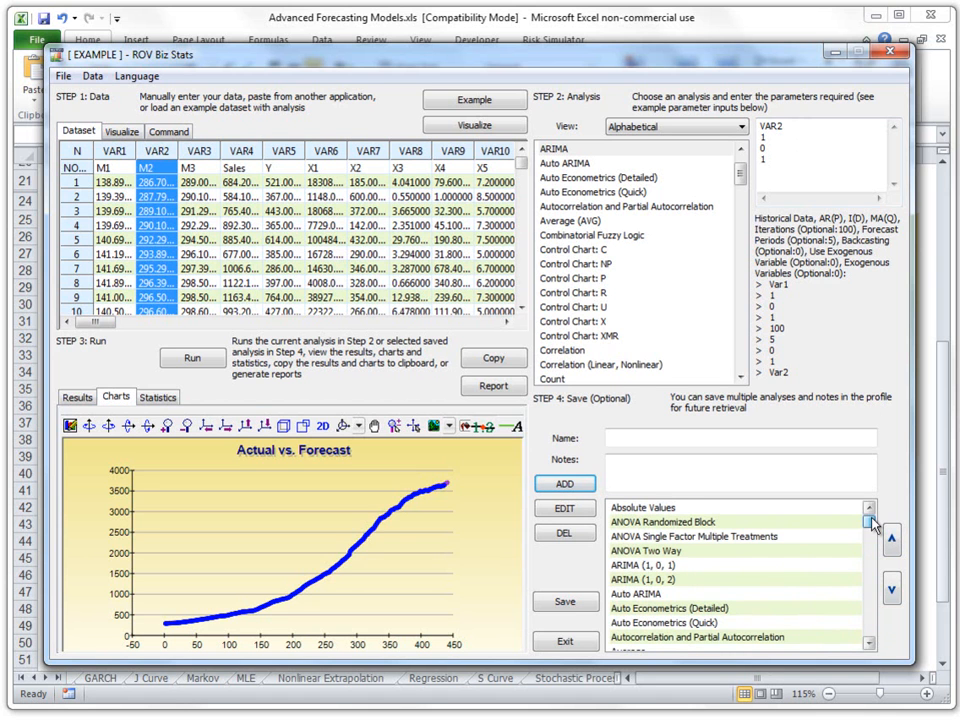
pyautogui.click(754, 509)
pyautogui.moveTo(870, 521)
pyautogui.mouseDown()
pyautogui.moveTo(868, 576)
pyautogui.moveTo(868, 508)
pyautogui.moveTo(862, 528)
pyautogui.mouseUp()
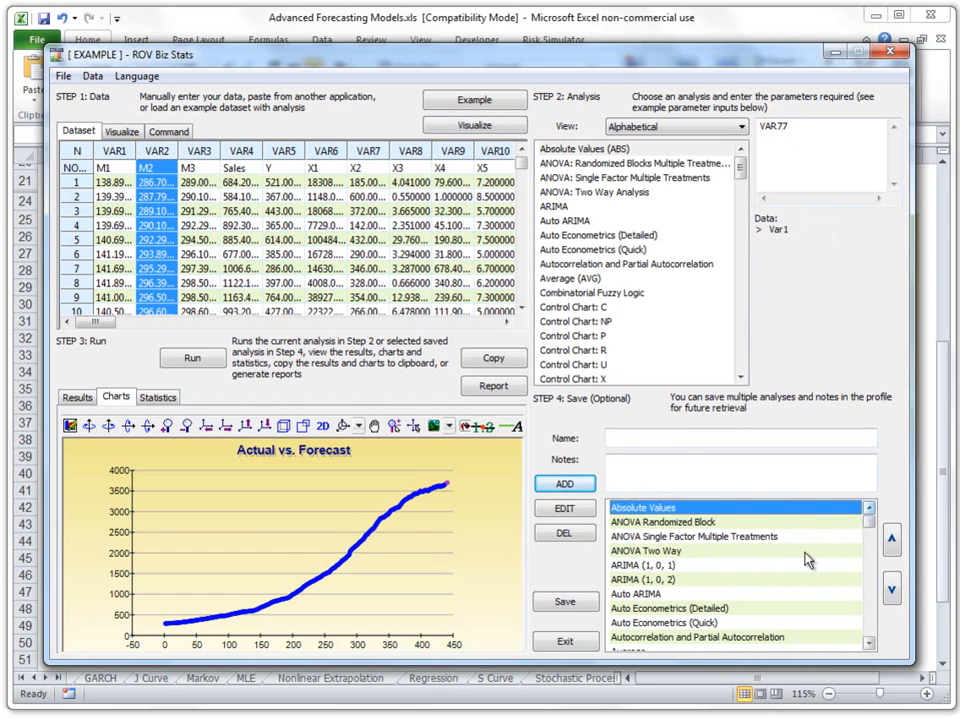
# Run the saved ANOVA Two Way and Control Chart NP analyses.
pyautogui.click(704, 553)
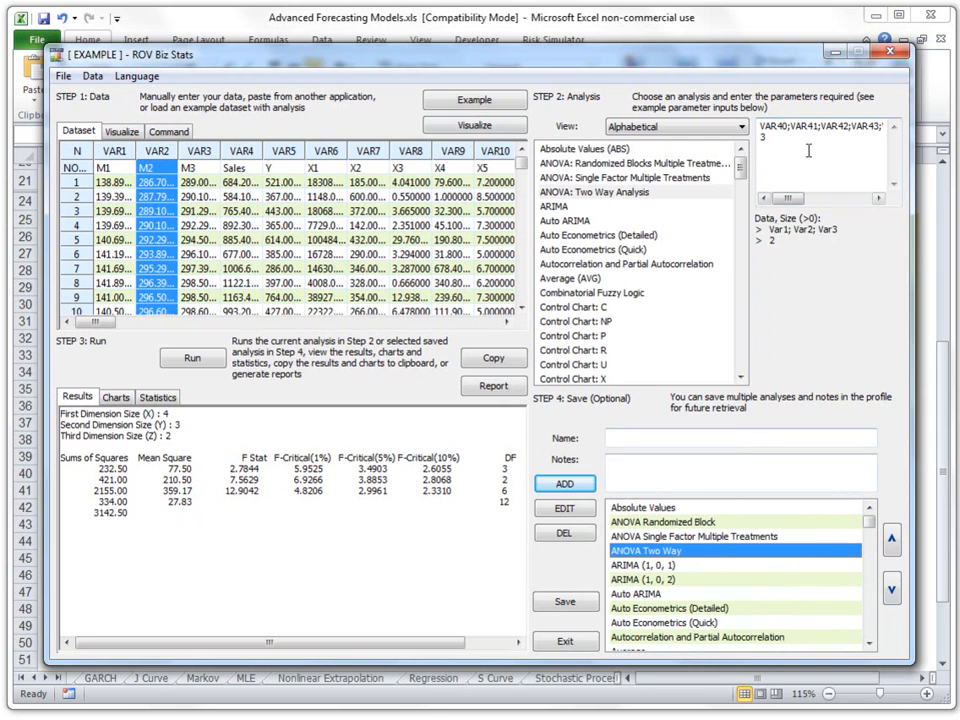
pyautogui.moveTo(872, 528); pyautogui.dragTo(869, 535)
pyautogui.click(678, 530)
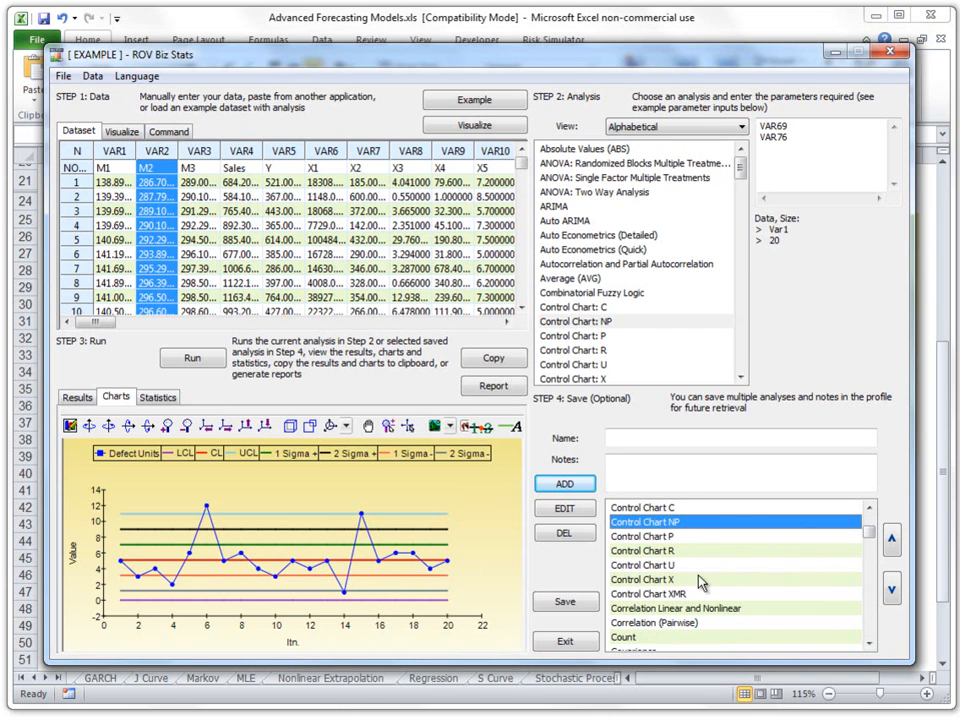
# Run the saved Descriptive Statistics analysis and load the saved Exponential J Curve analysis.
pyautogui.scroll(-3, 710, 590)
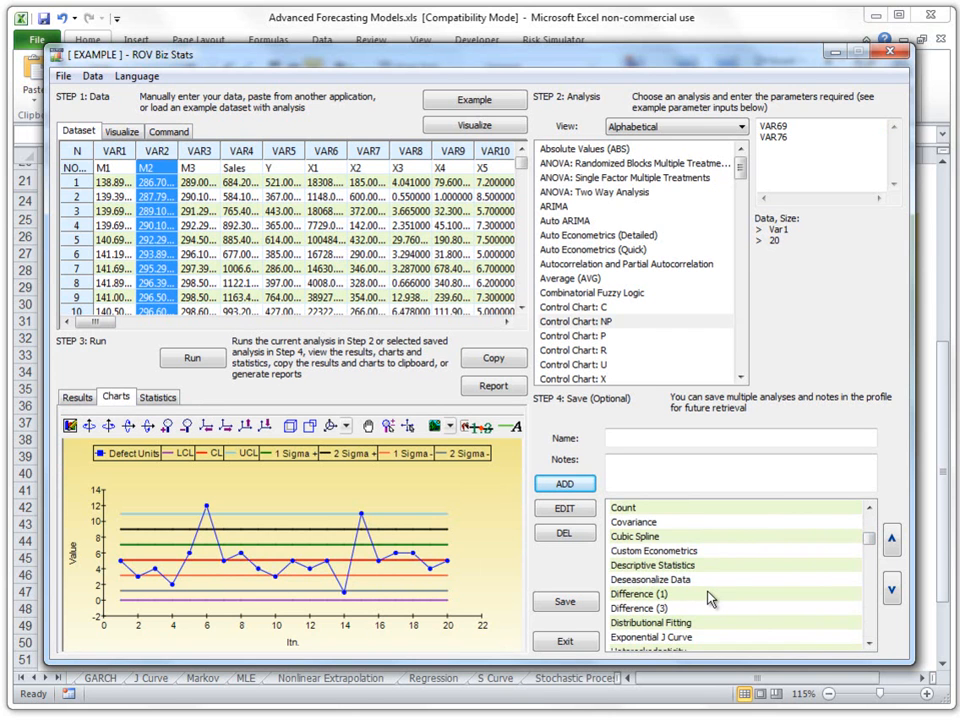
pyautogui.scroll(-3, 710, 597)
pyautogui.scroll(2, 752, 622)
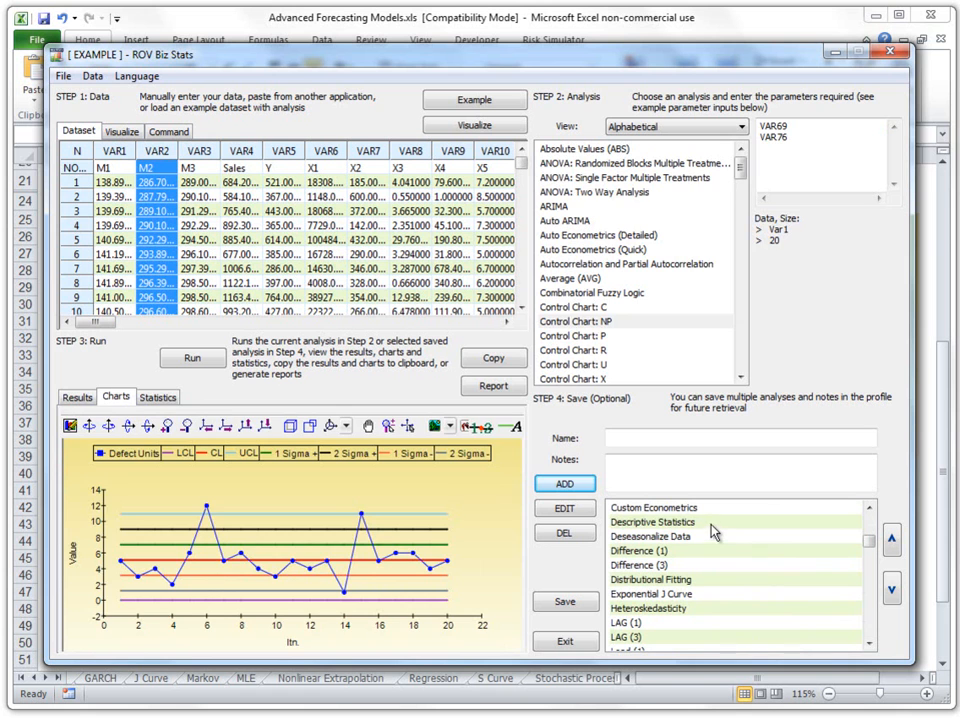
pyautogui.click(716, 524)
pyautogui.scroll(-1, 296, 560)
pyautogui.scroll(1, 296, 575)
pyautogui.click(721, 596)
# Run the saved Parametric - 1 Var Z Test for Proportion analysis and read through its results.
pyautogui.scroll(-5, 723, 600)
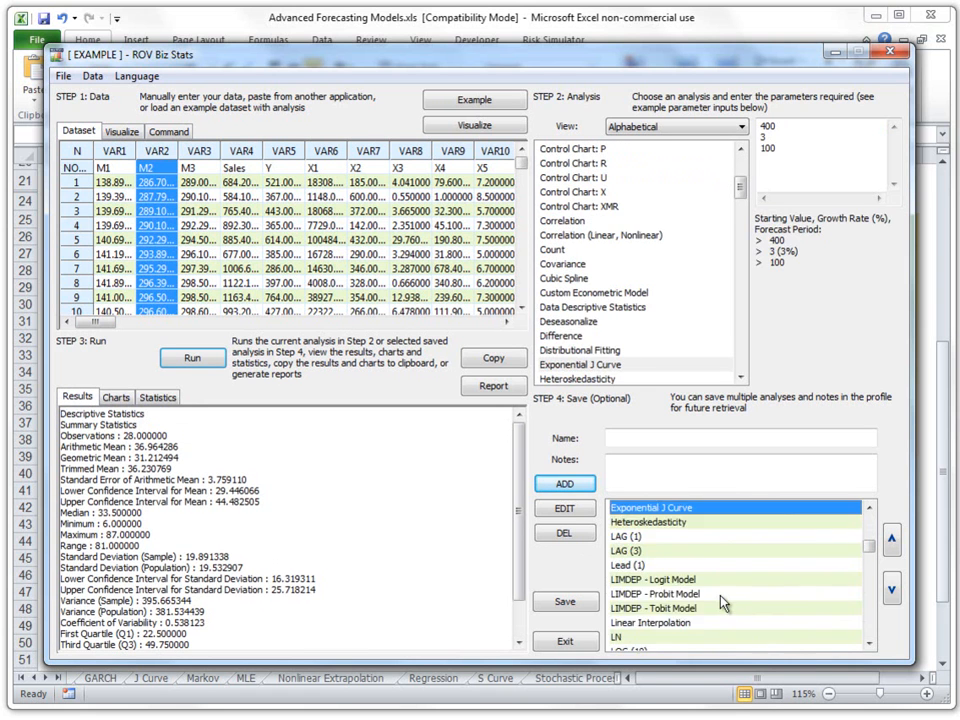
pyautogui.scroll(1, 723, 603)
pyautogui.scroll(-10, 723, 603)
pyautogui.scroll(-2, 720, 600)
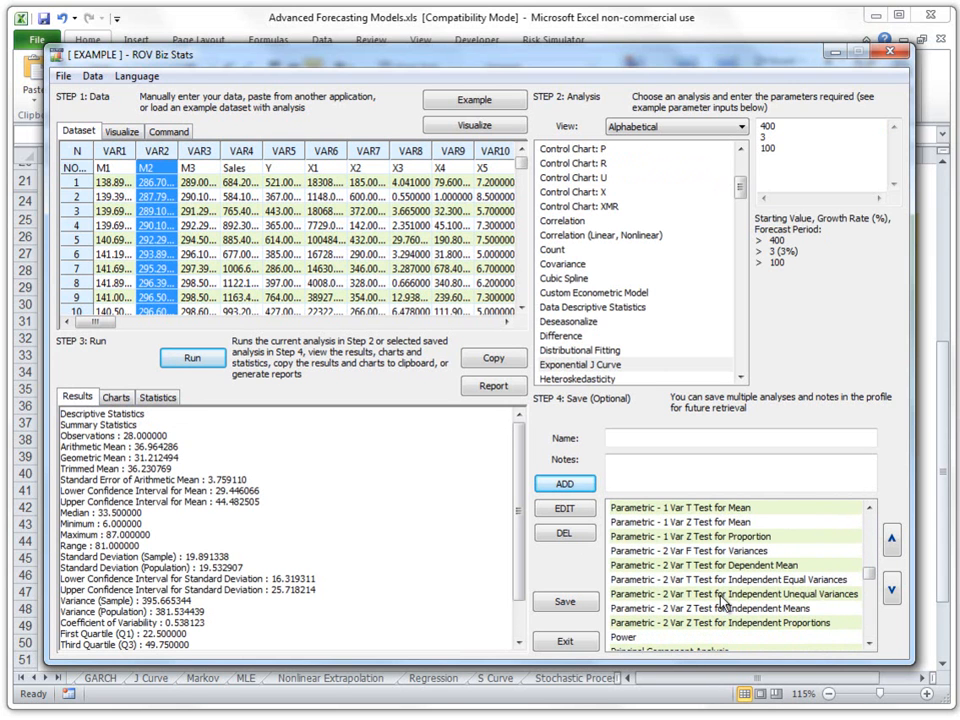
pyautogui.click(700, 537)
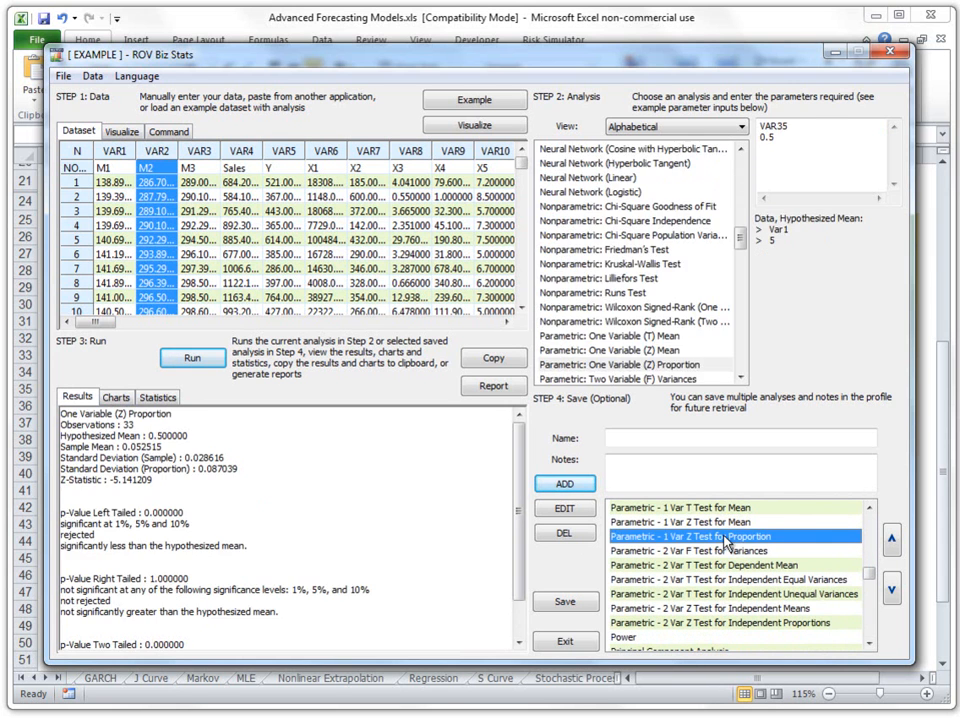
pyautogui.click(374, 510)
pyautogui.scroll(-2, 374, 510)
pyautogui.scroll(2, 374, 510)
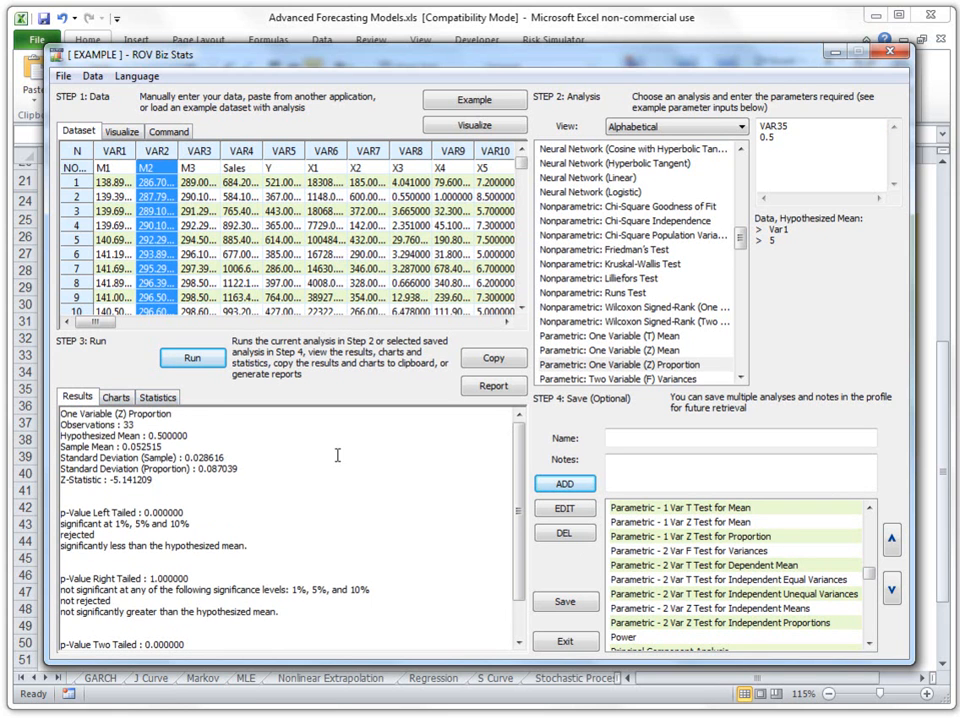
# Review the command script recorded for the analyses run so far, including the DataDescriptiveStatistics line, and return to the dataset.
pyautogui.click(170, 131)
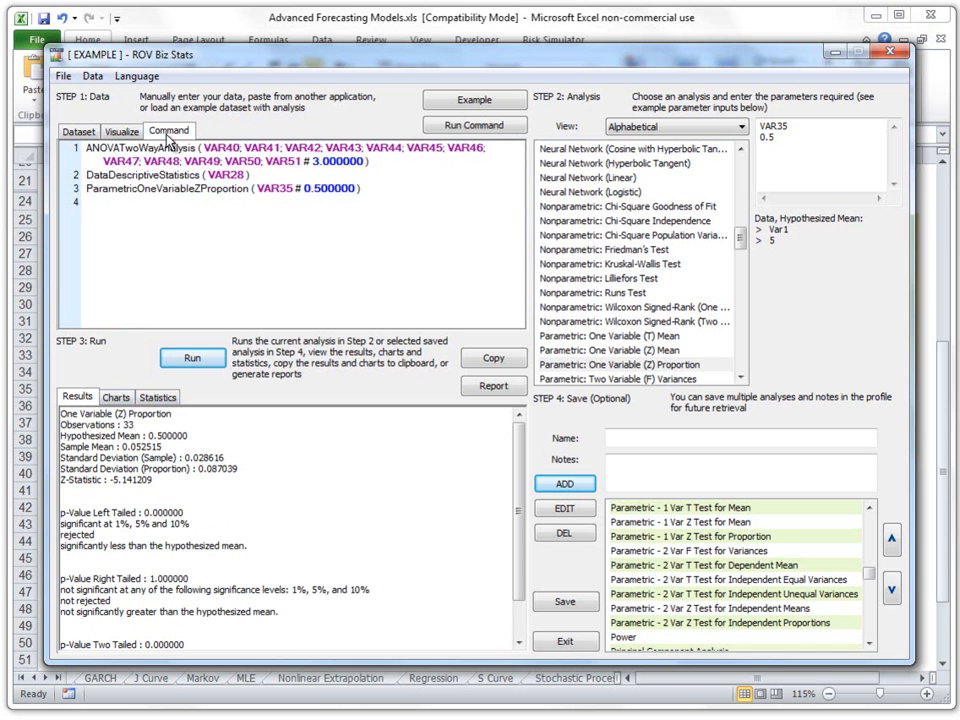
pyautogui.moveTo(107, 202); pyautogui.dragTo(84, 149)
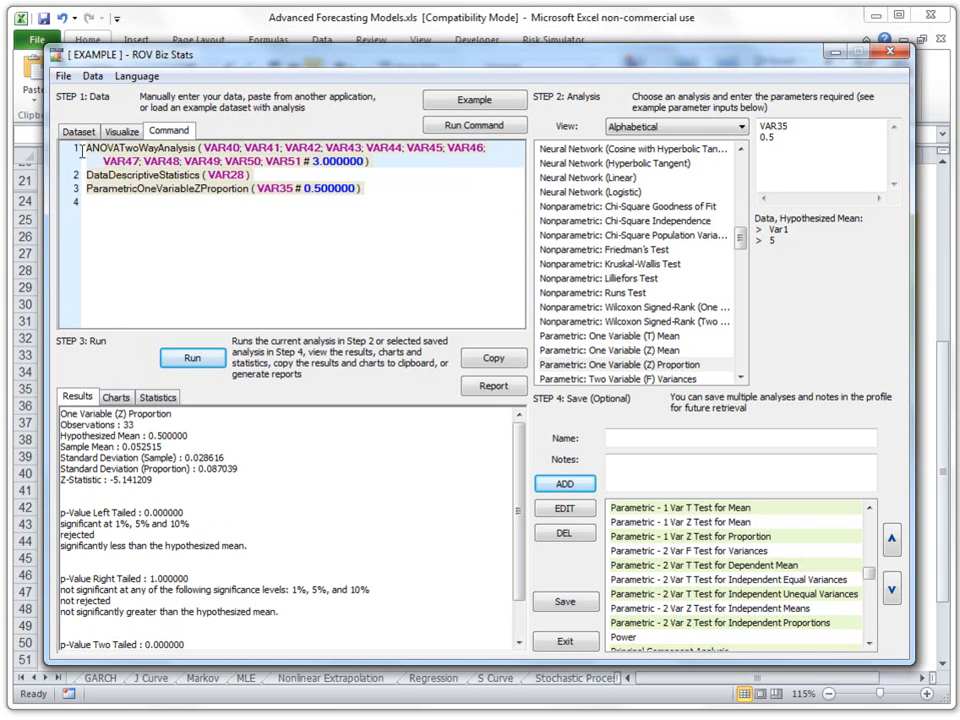
pyautogui.click(148, 201)
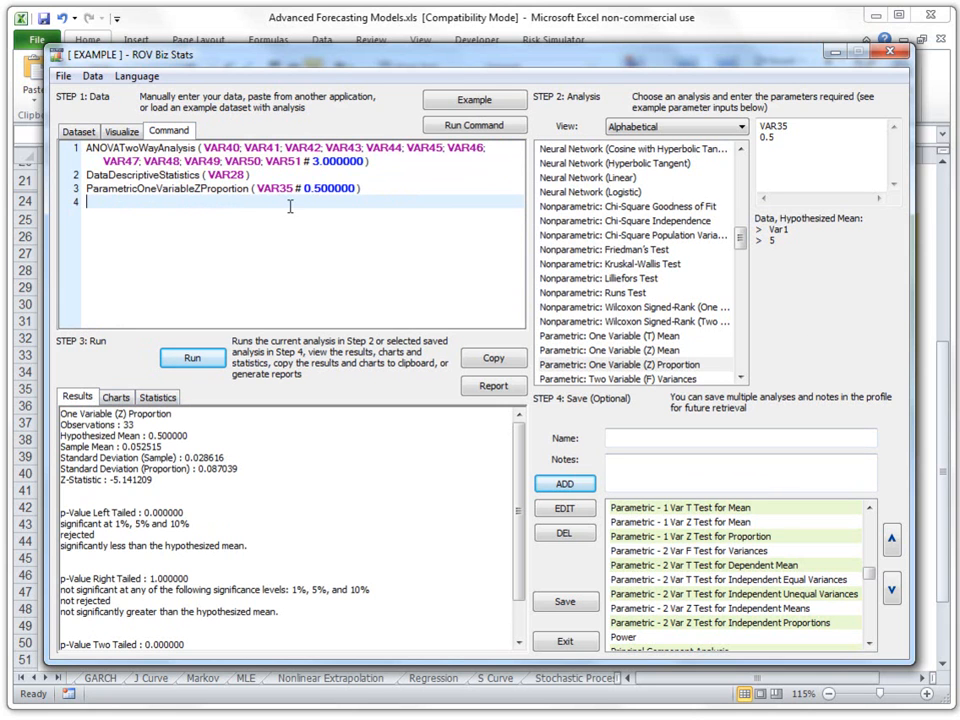
pyautogui.click(89, 175)
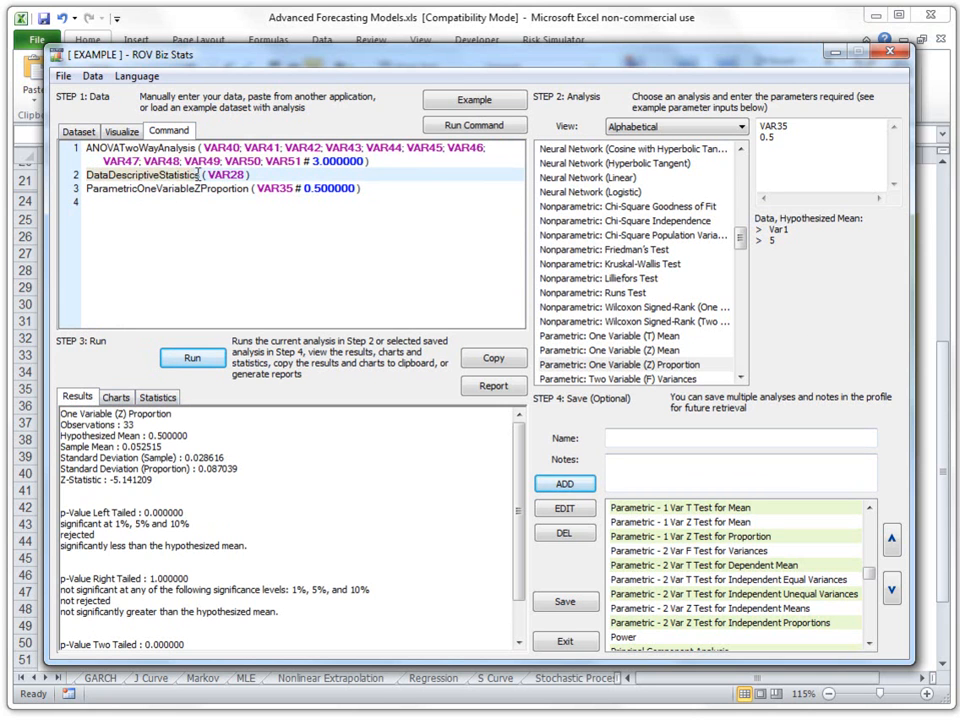
pyautogui.click(203, 204)
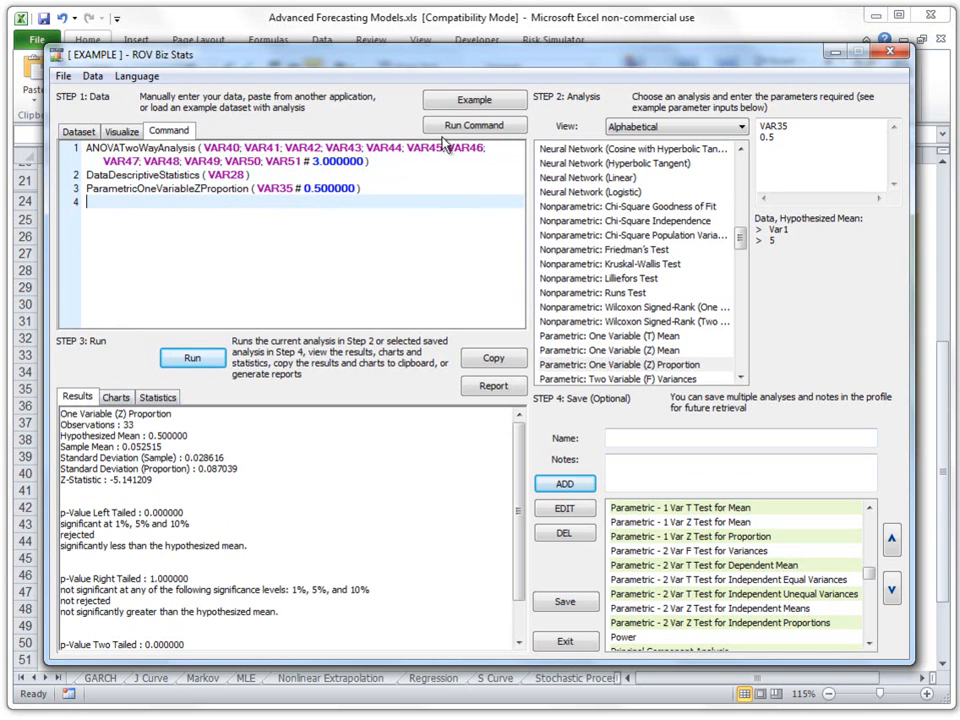
pyautogui.click(82, 134)
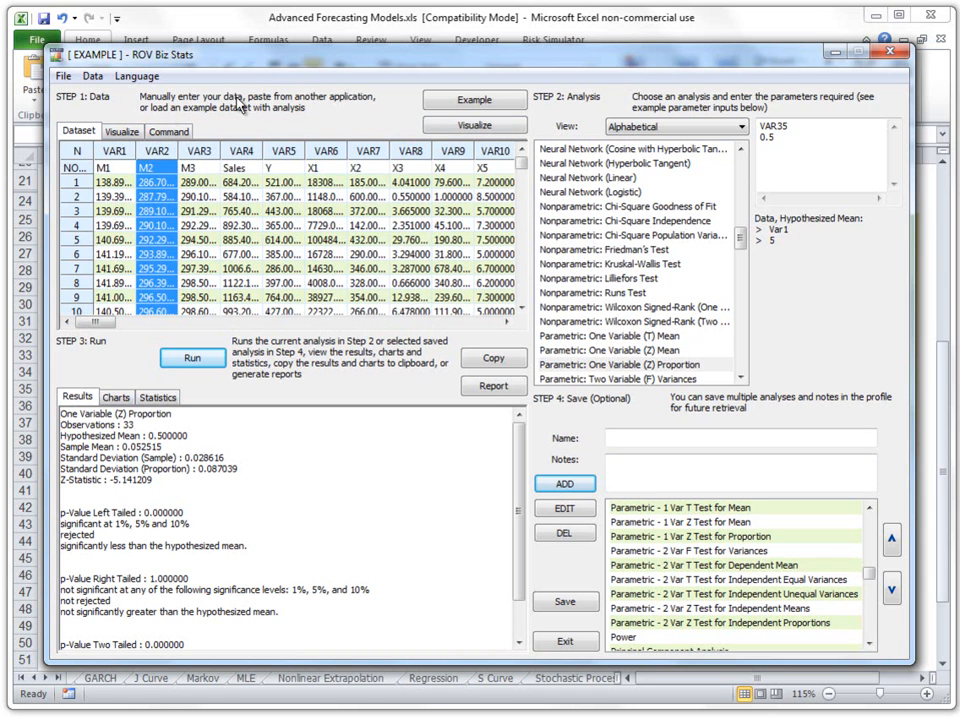
# Examine the profile's Stochastic Process - Jump Diffusion model entry in the XML Editor and close the editor.
pyautogui.click(64, 78)
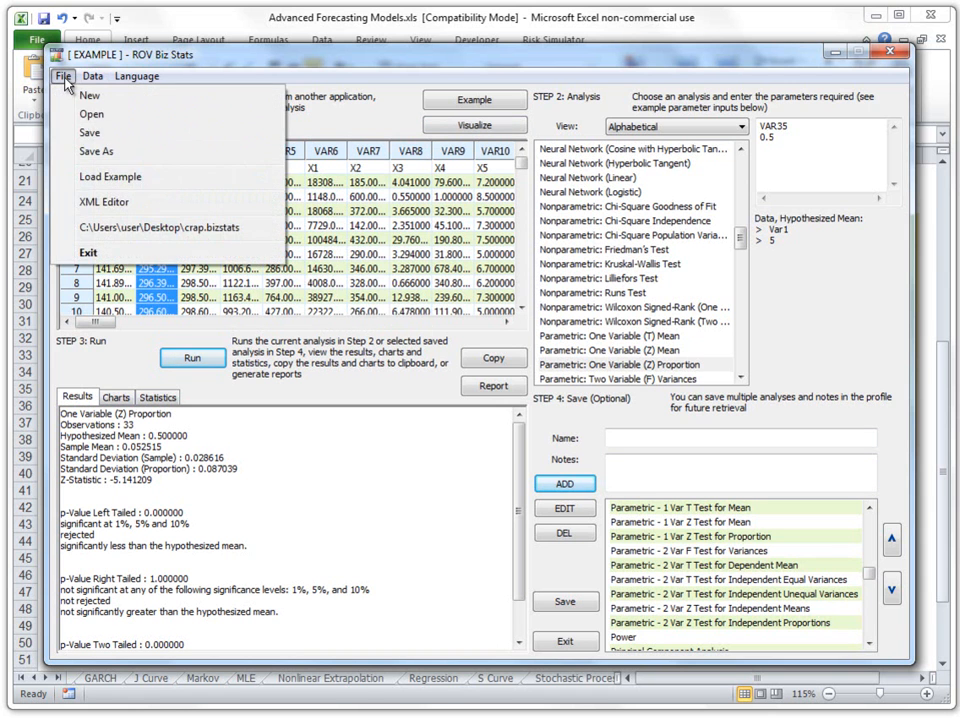
pyautogui.click(140, 205)
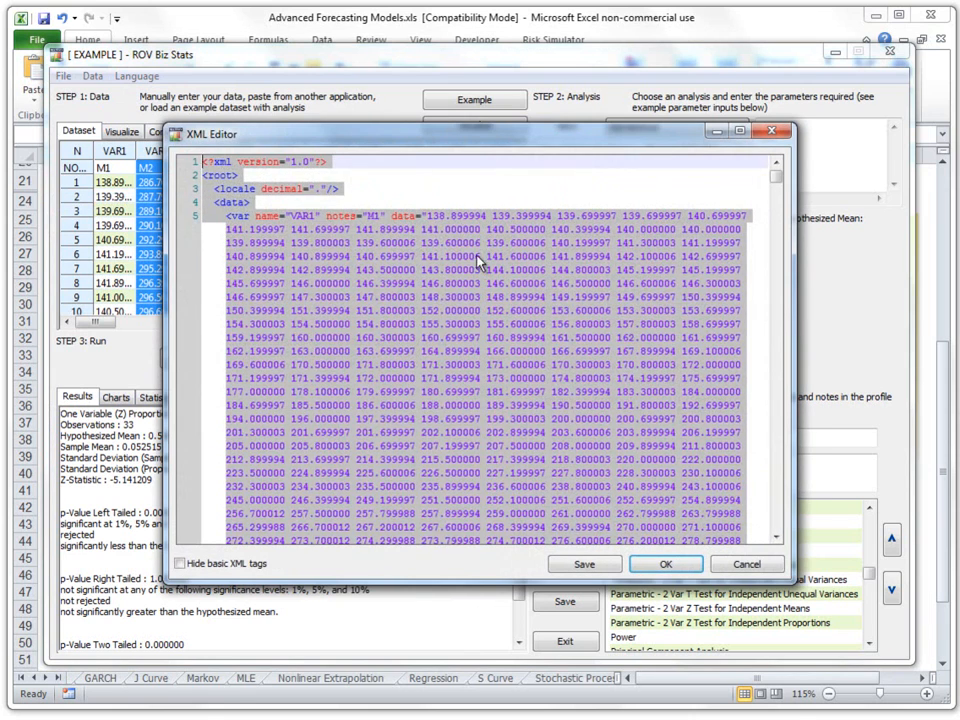
pyautogui.moveTo(780, 182); pyautogui.dragTo(784, 476)
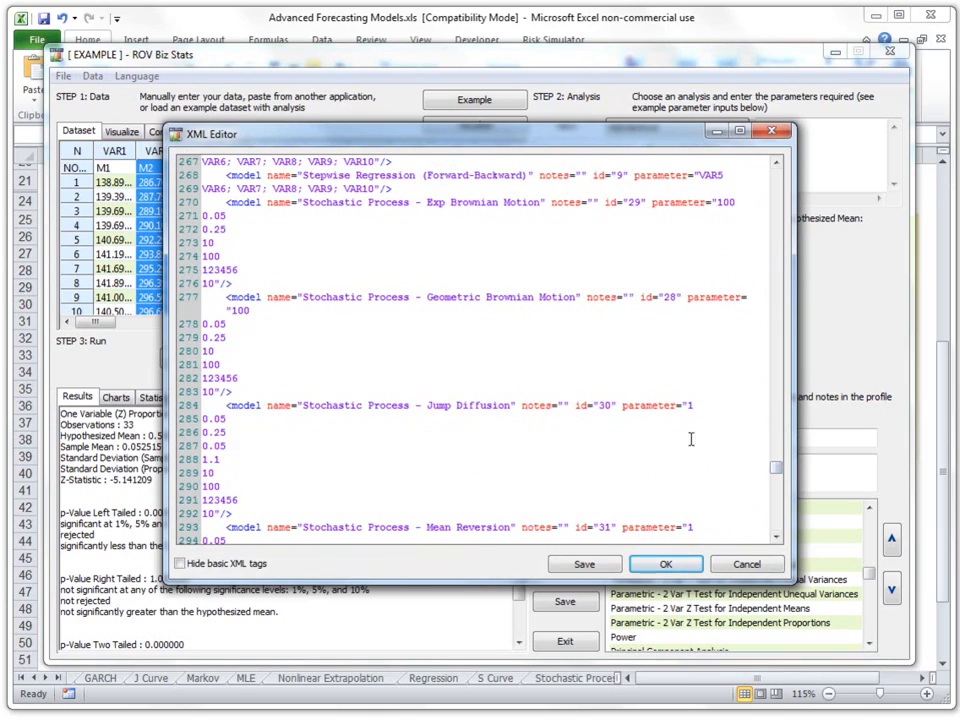
pyautogui.moveTo(239, 515); pyautogui.dragTo(189, 405)
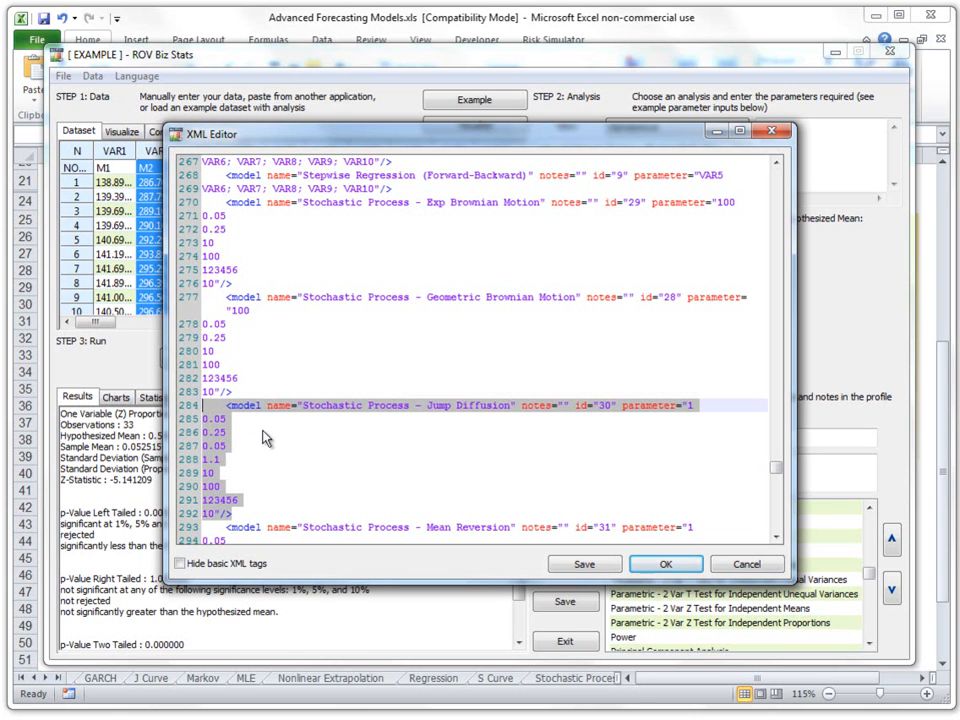
pyautogui.click(252, 514)
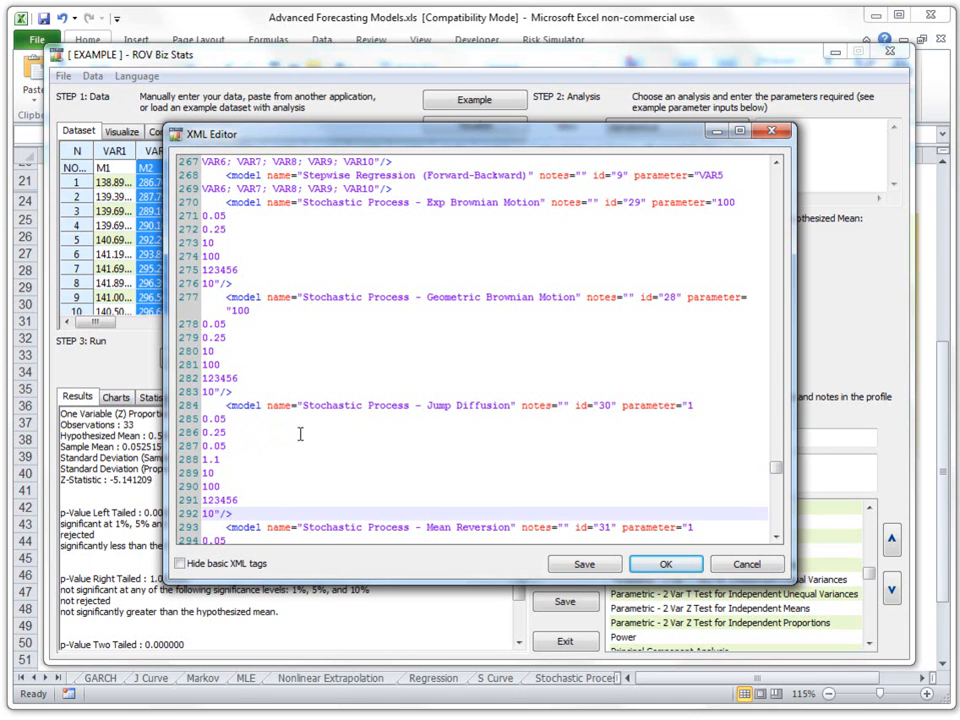
pyautogui.click(775, 130)
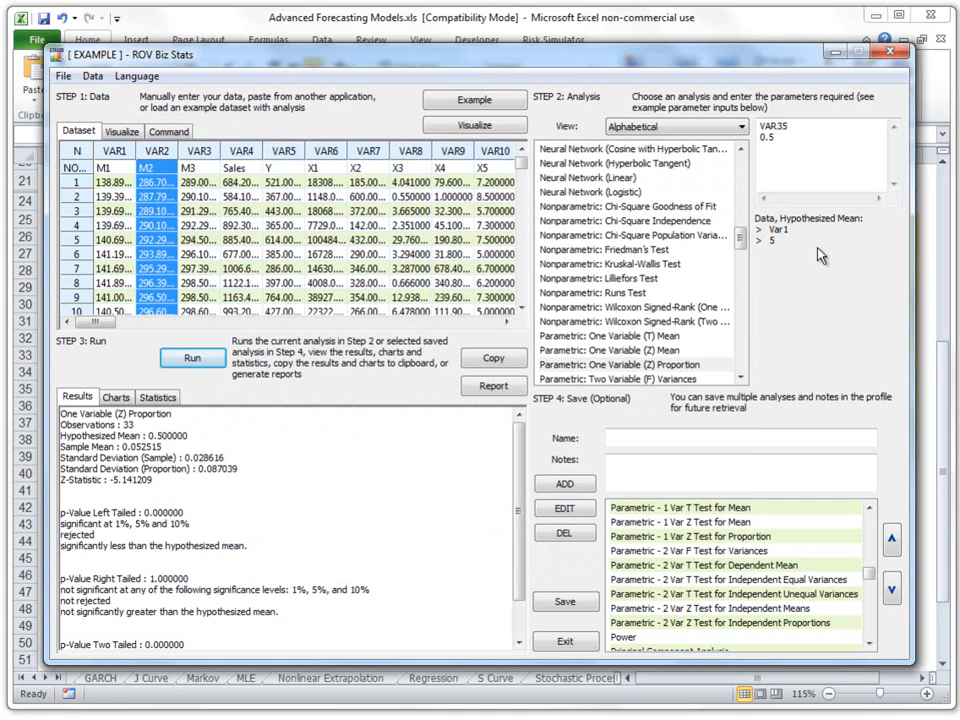
# Switch the interface language to Japanese and select the quick Auto Econometrics analysis (自己計量経済学(速い)).
pyautogui.click(135, 77)
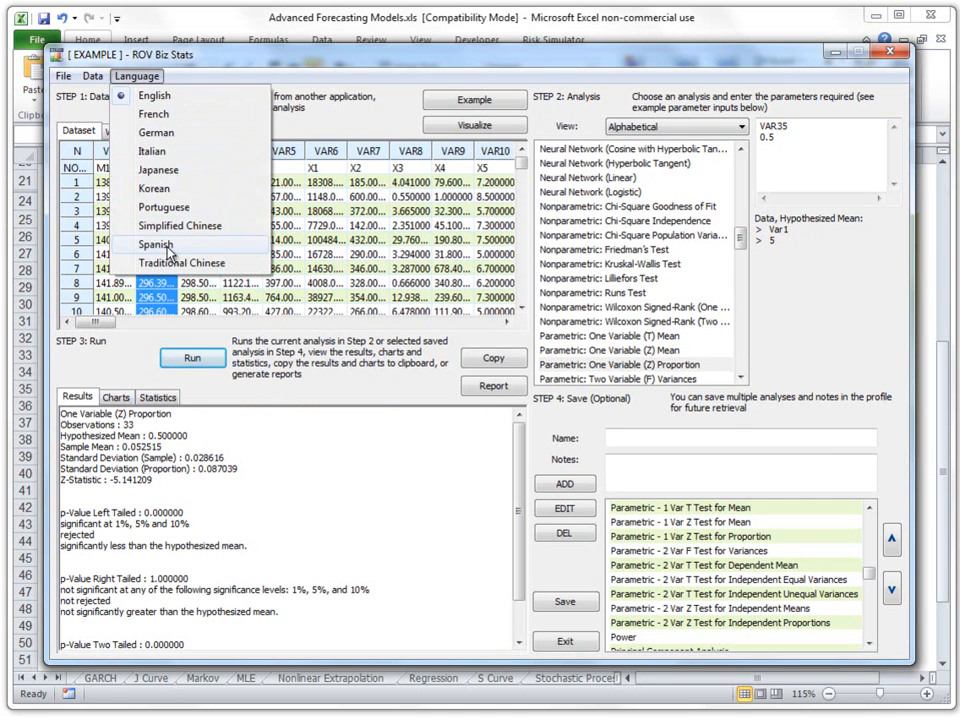
pyautogui.click(152, 170)
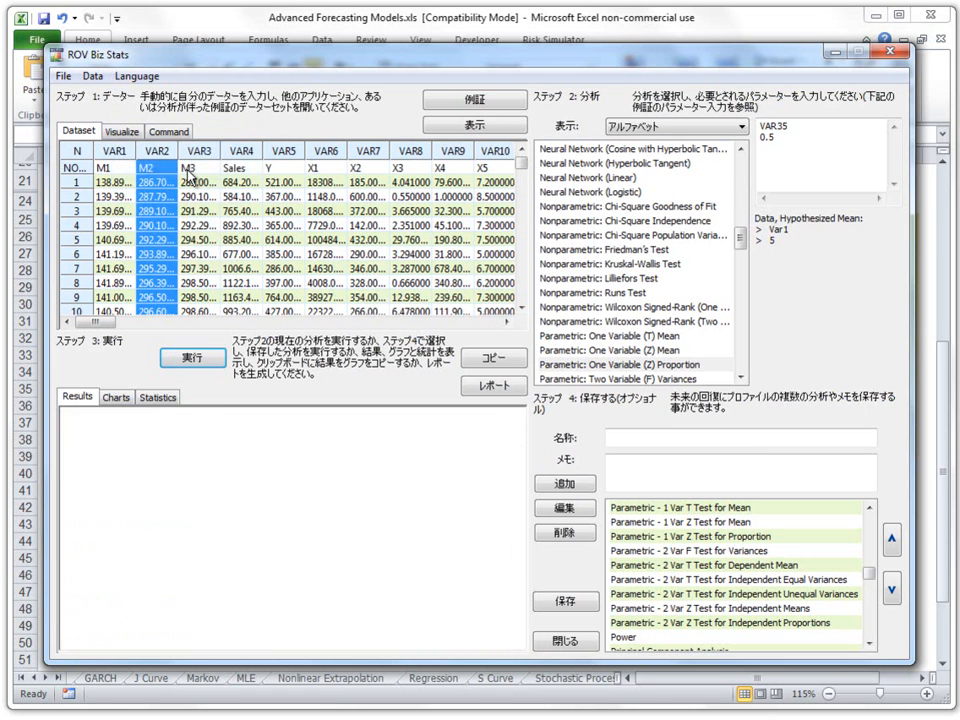
pyautogui.click(585, 192)
pyautogui.click(600, 236)
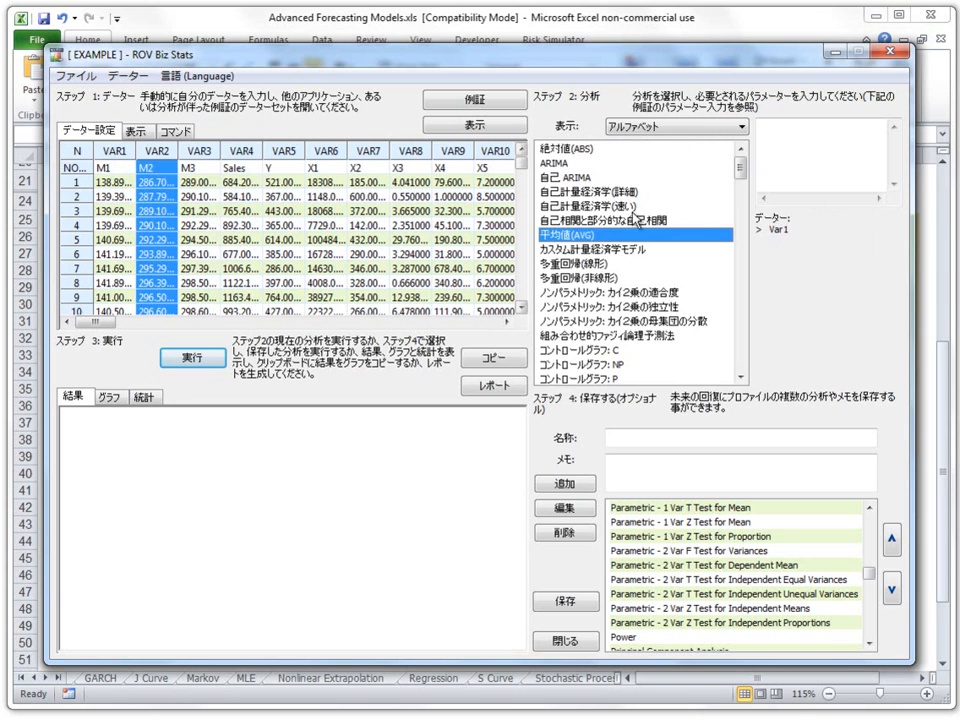
pyautogui.click(632, 206)
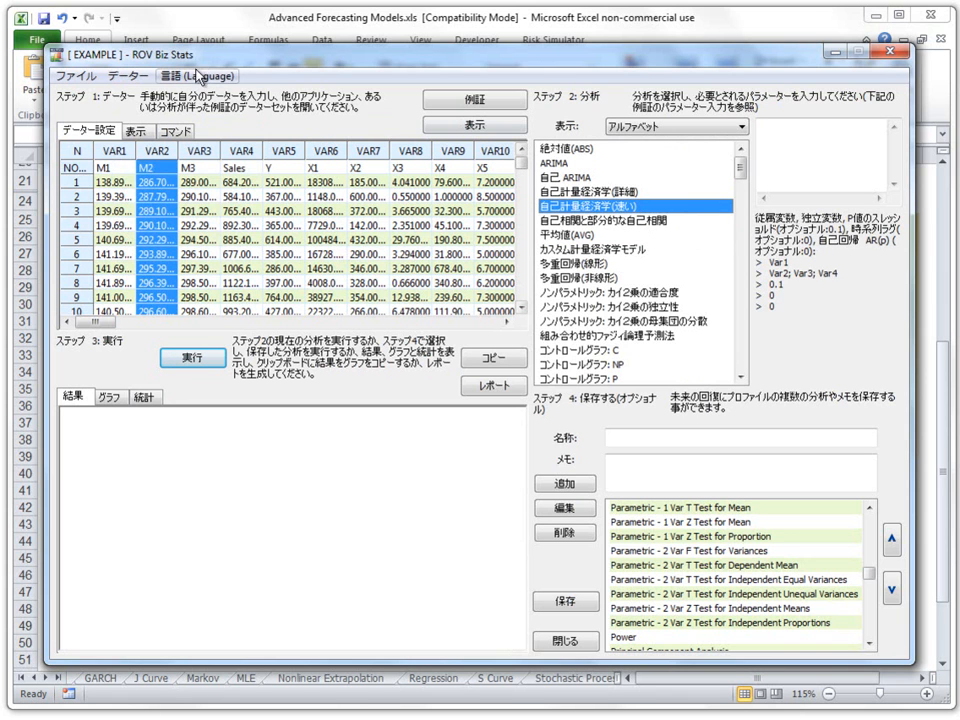
# Switch the interface language back to English.
pyautogui.click(200, 75)
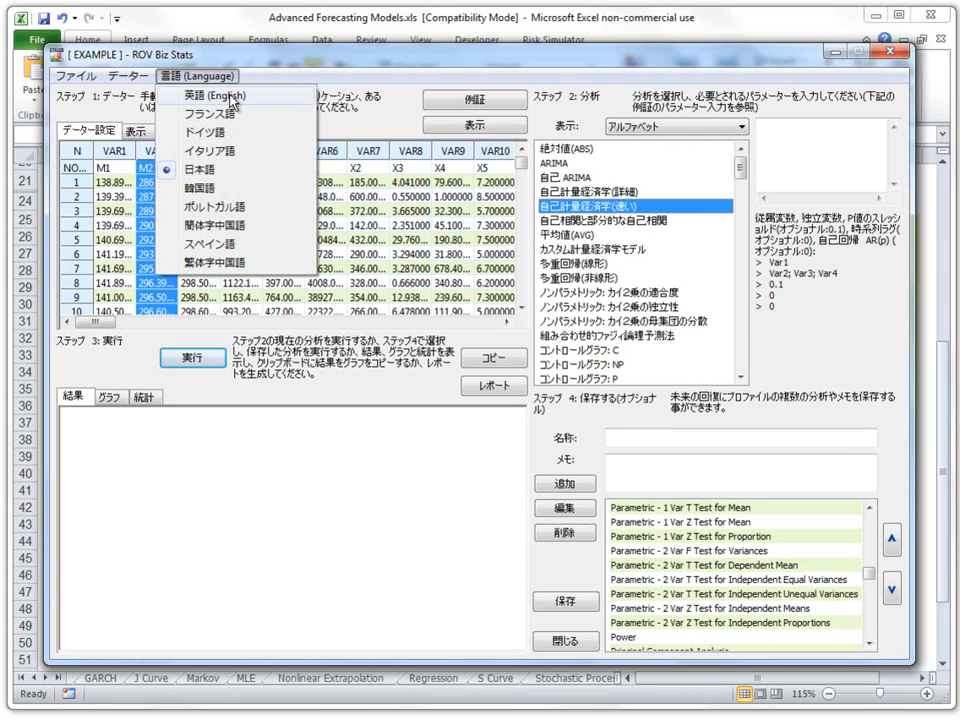
pyautogui.click(230, 96)
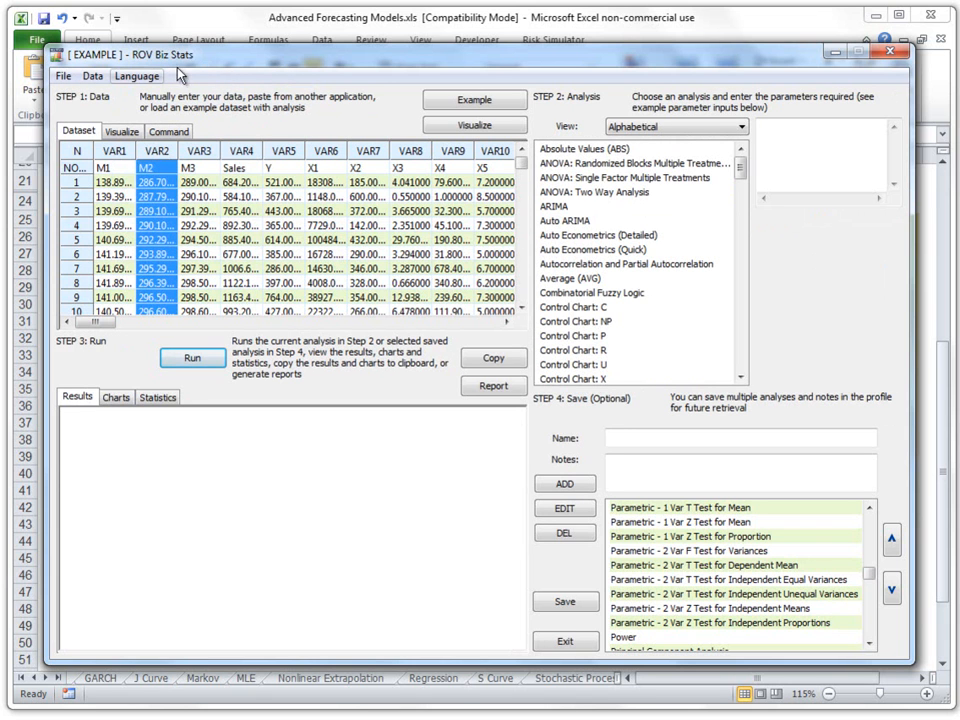
# Look over the data grid and decimal setting options and the available file commands.
pyautogui.click(94, 77)
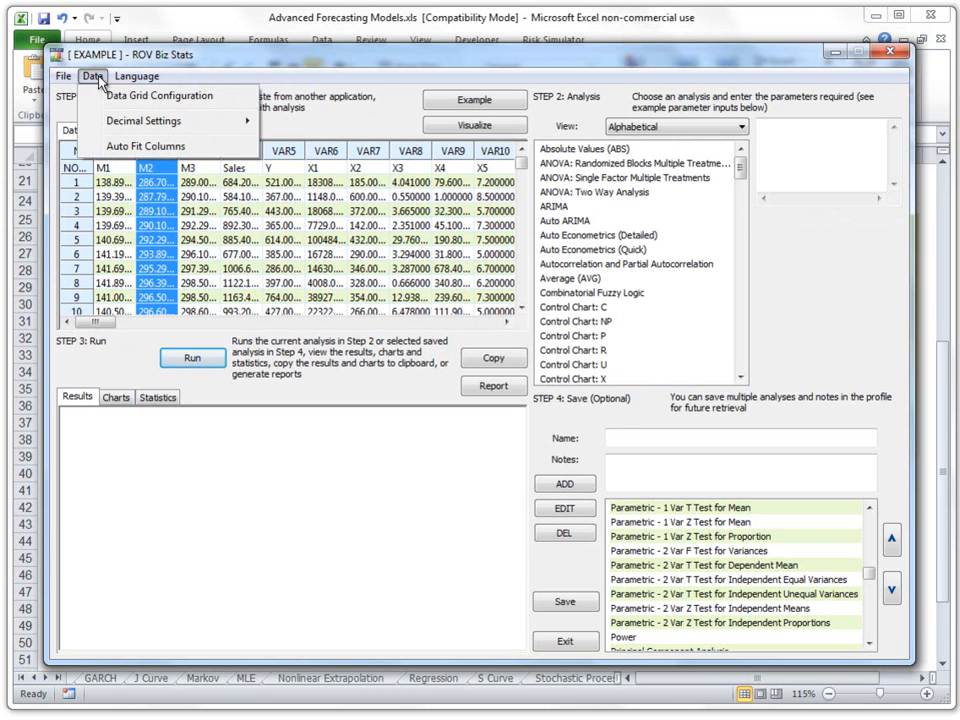
pyautogui.moveTo(120, 120)
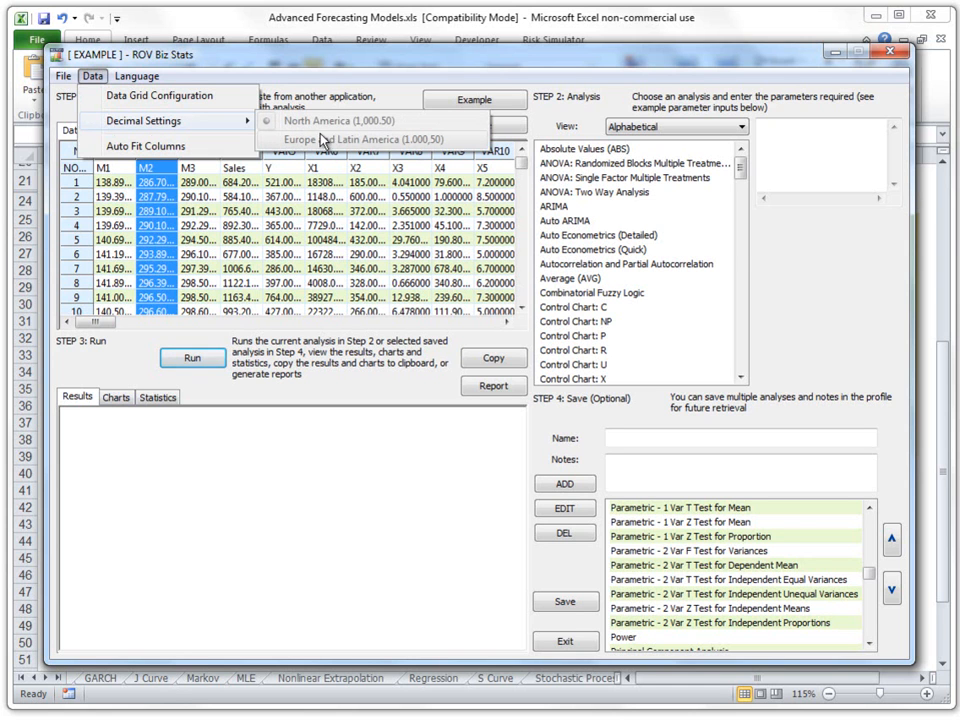
pyautogui.click(228, 52)
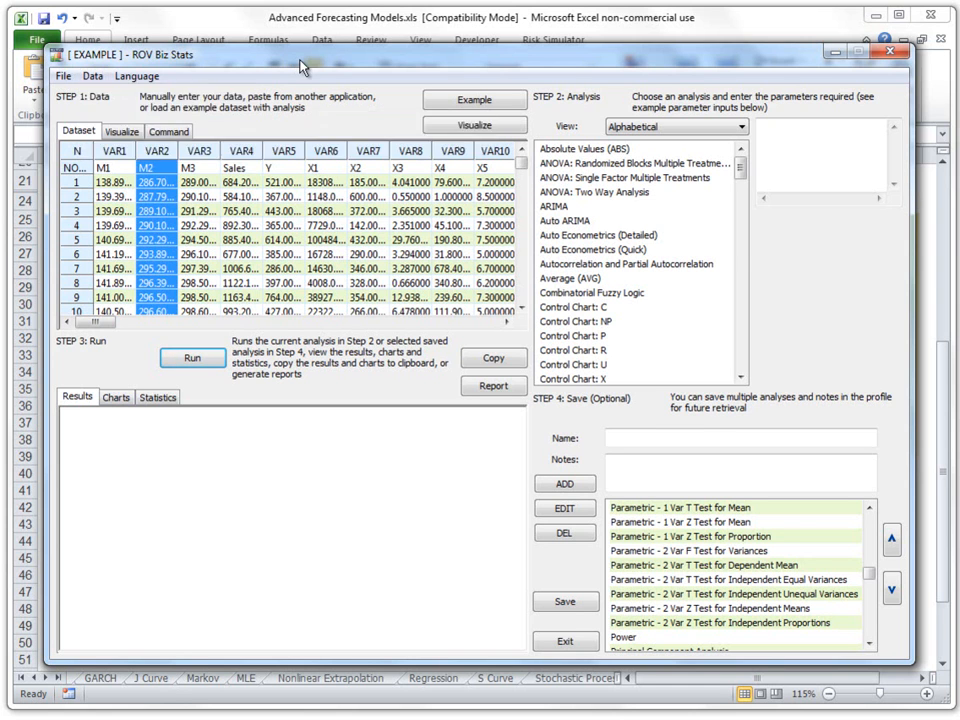
pyautogui.click(63, 76)
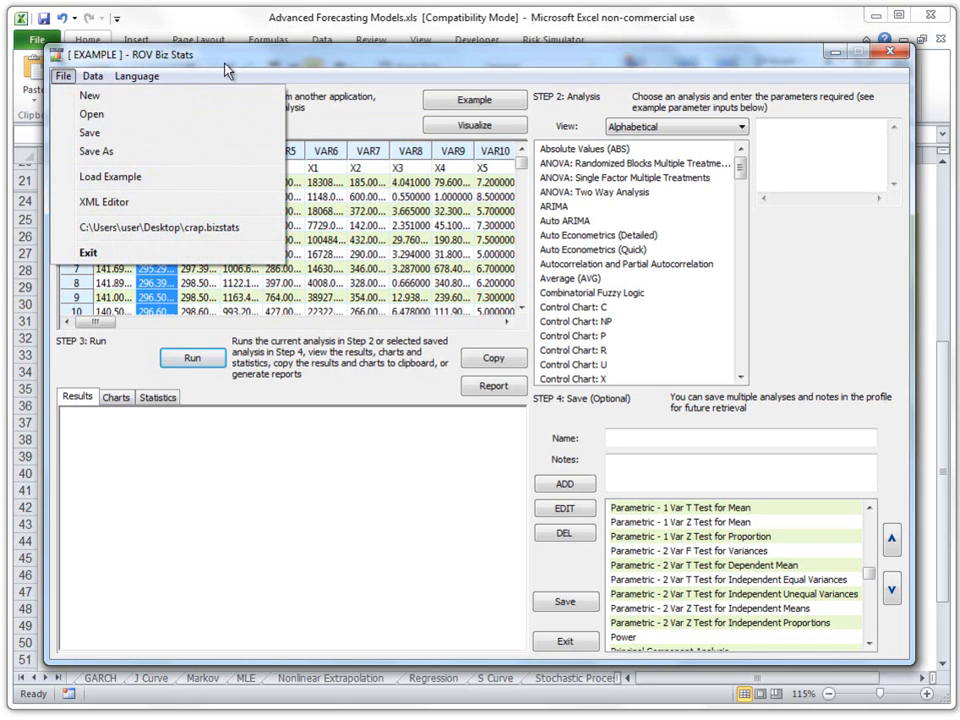
pyautogui.click(266, 60)
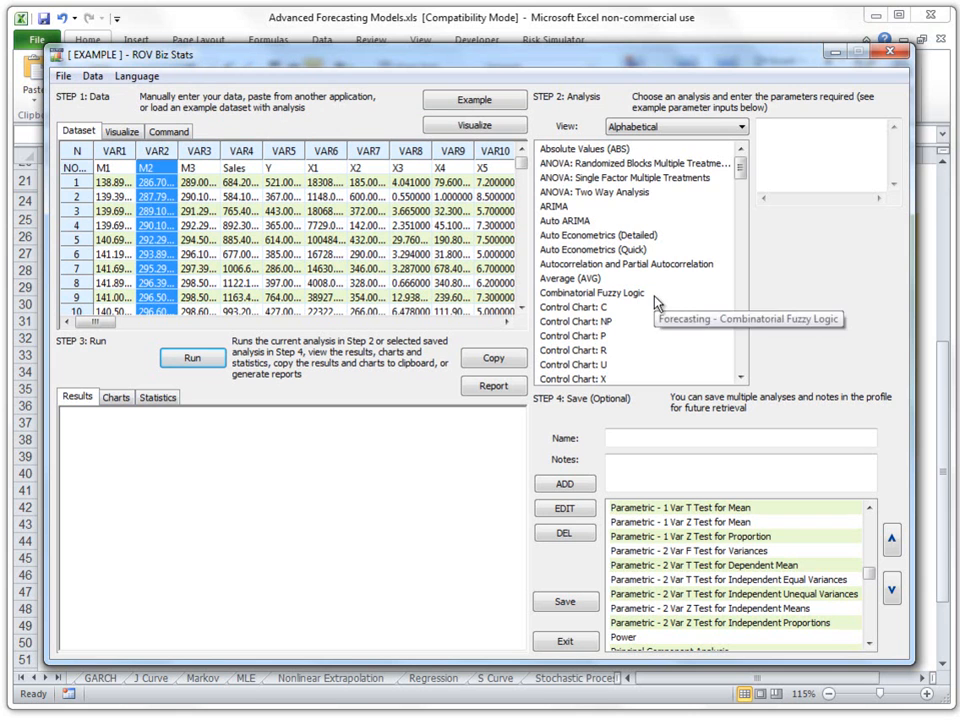
# Load the saved Parametric - 2 Var T Test for Independent Unequal Variances analysis after browsing the neighbouring parametric tests.
pyautogui.click(700, 537)
pyautogui.click(742, 565)
pyautogui.click(725, 594)
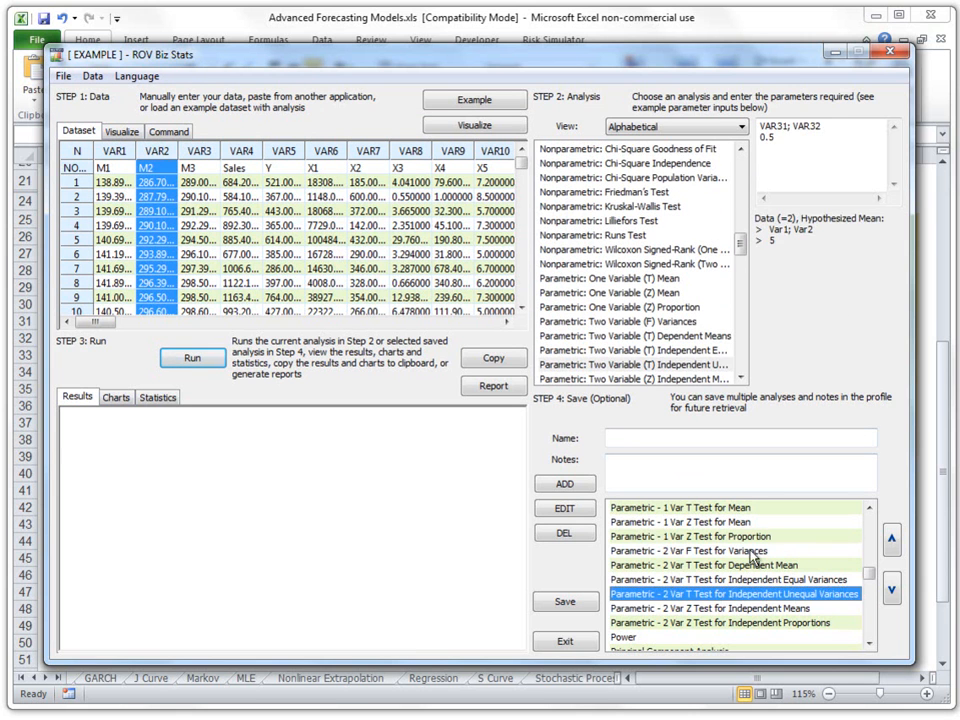
# Load the saved Parametric - 2 Var F Test for Variances analysis and save the profile to the Desktop as nae.
pyautogui.click(720, 551)
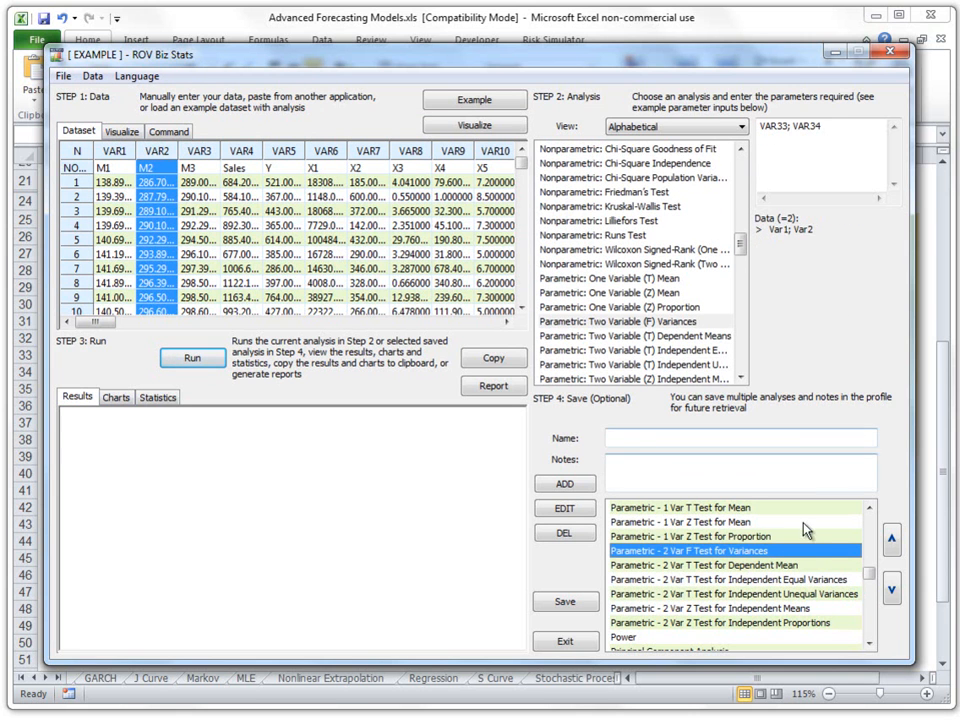
pyautogui.click(63, 77)
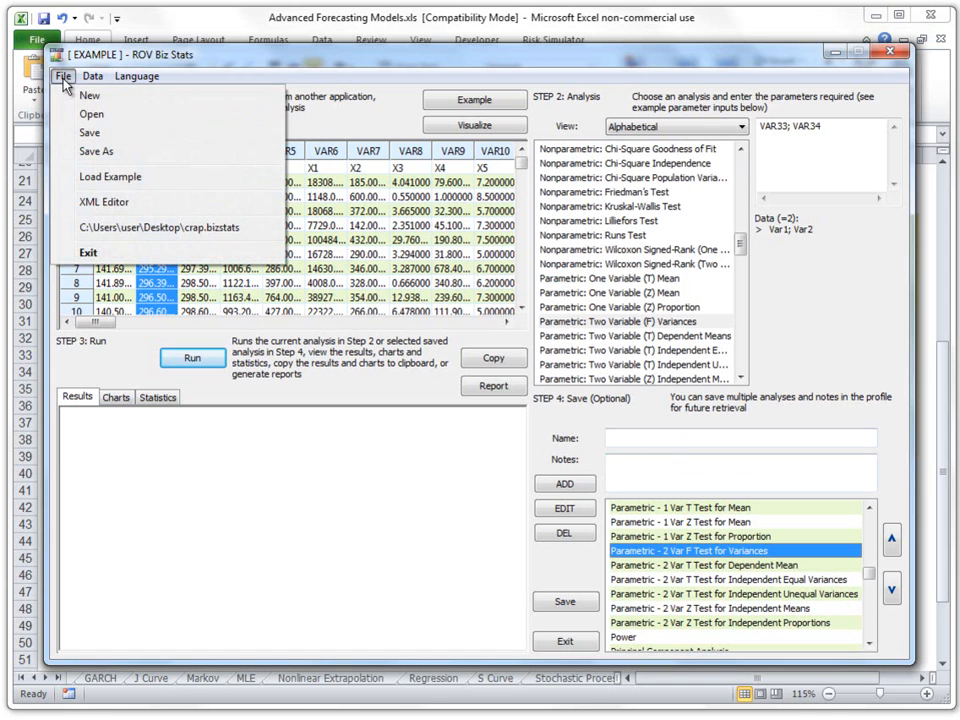
pyautogui.click(100, 151)
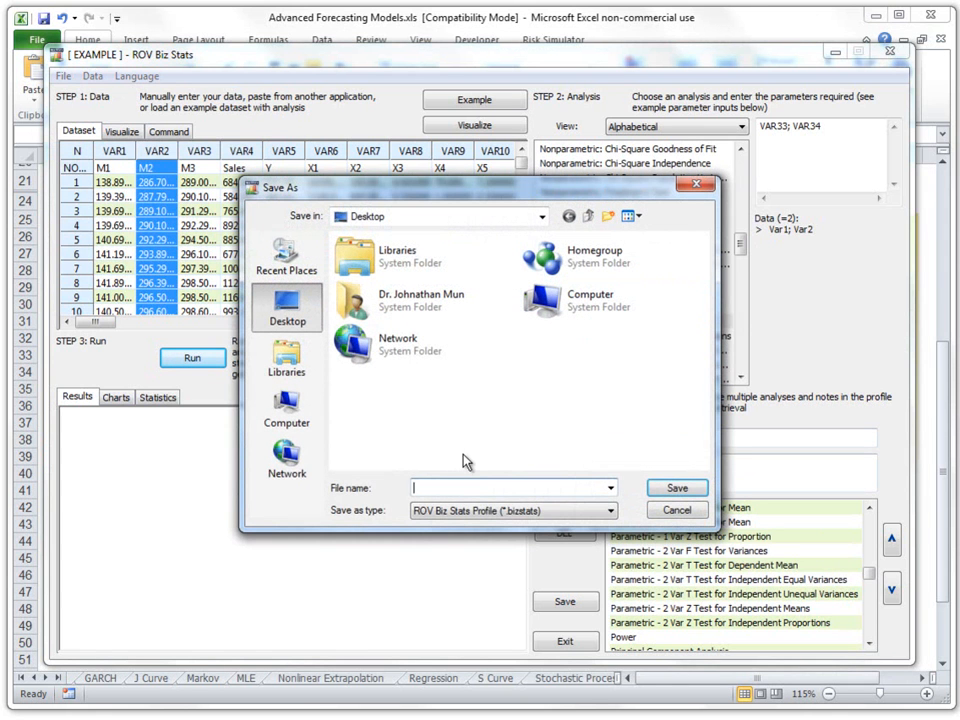
pyautogui.write('nae')
pyautogui.press('Return')
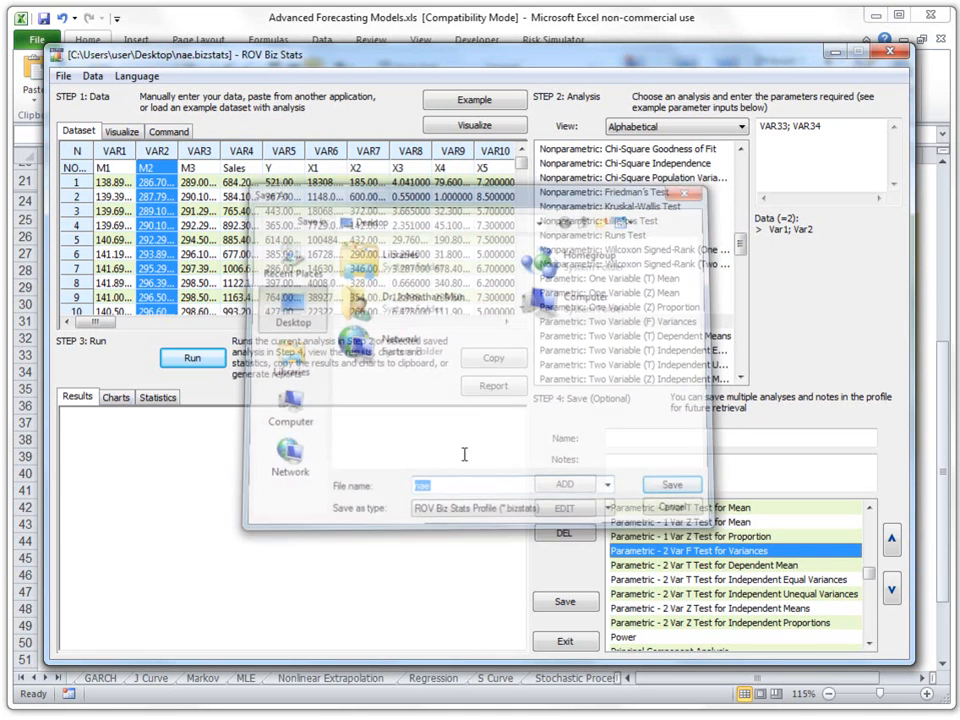
# Open the nae.bizstats profile from the Desktop and load its saved ARIMA (1, 0, 1) analysis.
pyautogui.click(63, 76)
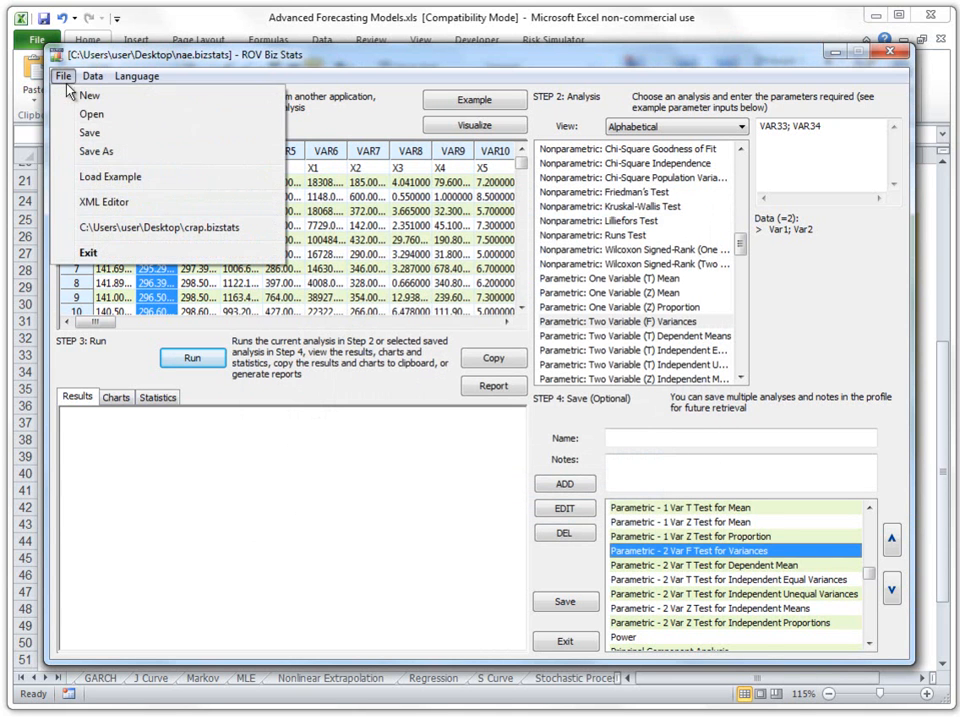
pyautogui.click(88, 115)
pyautogui.click(522, 404)
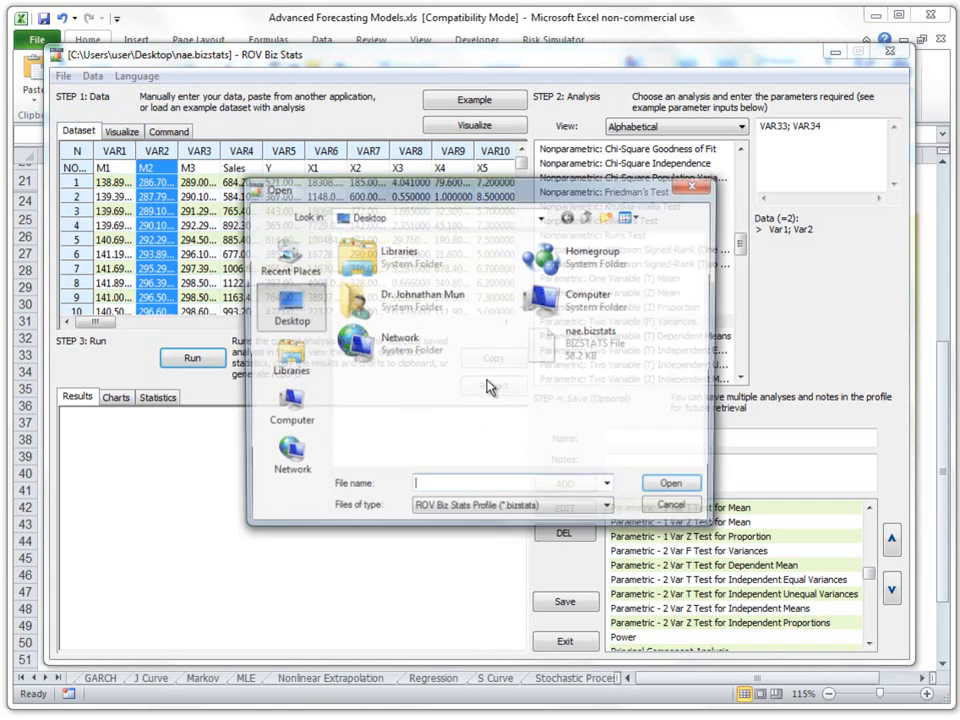
pyautogui.click(612, 350)
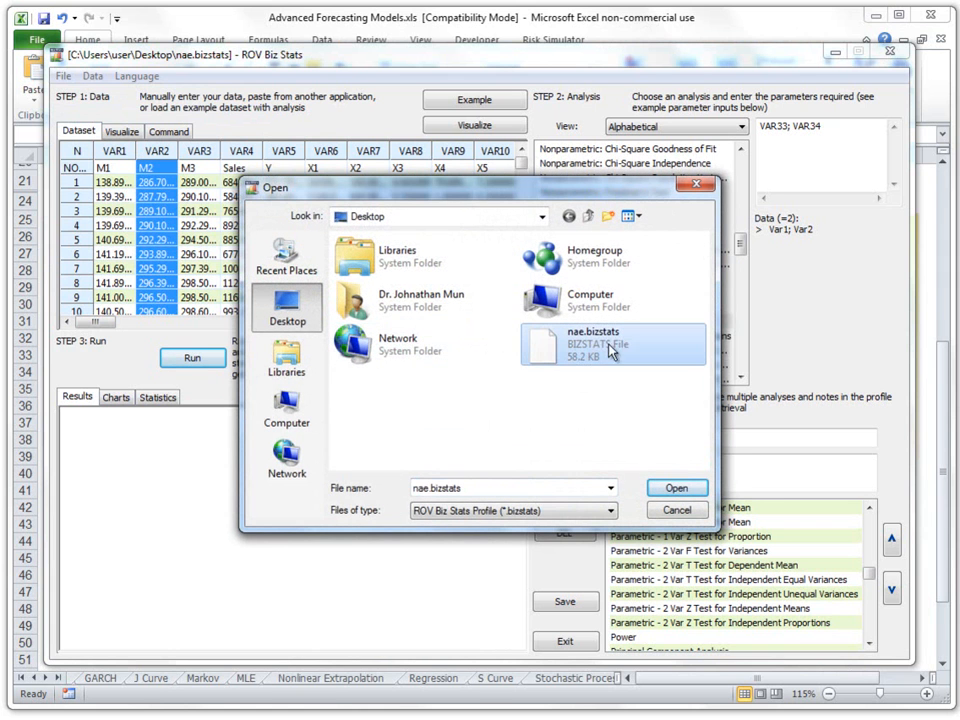
pyautogui.click(666, 489)
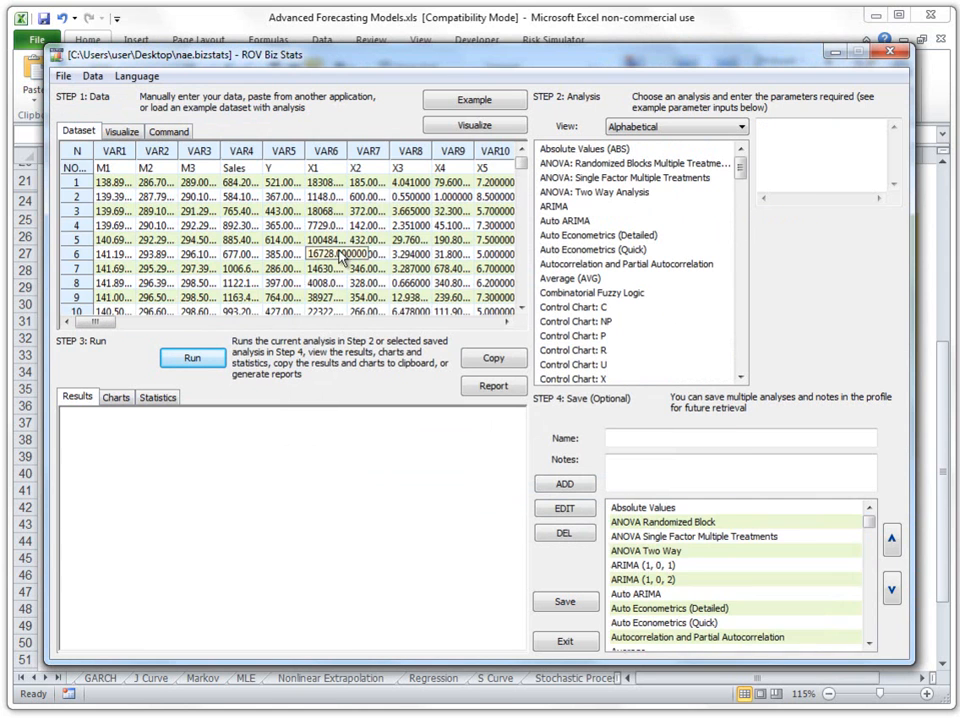
pyautogui.click(790, 566)
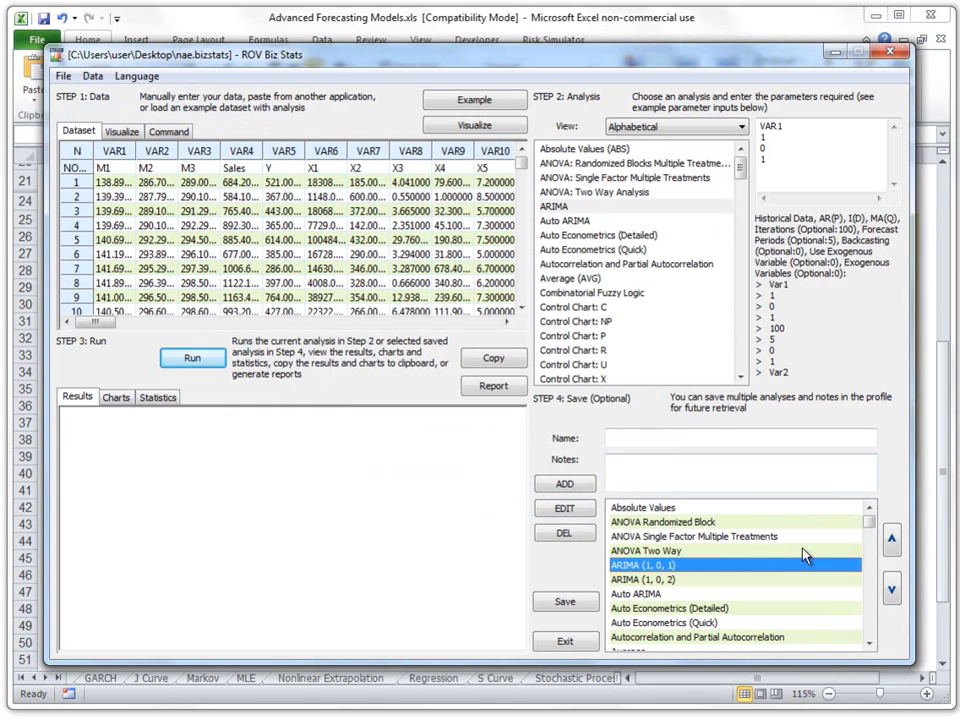
pyautogui.moveTo(869, 521)
pyautogui.mouseDown()
pyautogui.moveTo(868, 626)
pyautogui.moveTo(868, 533)
pyautogui.moveTo(877, 527)
pyautogui.mouseUp()
# Change the X2 (VAR7) values in the dataset to 2222 in row 5 and 1111 in row 6.
pyautogui.click(245, 212)
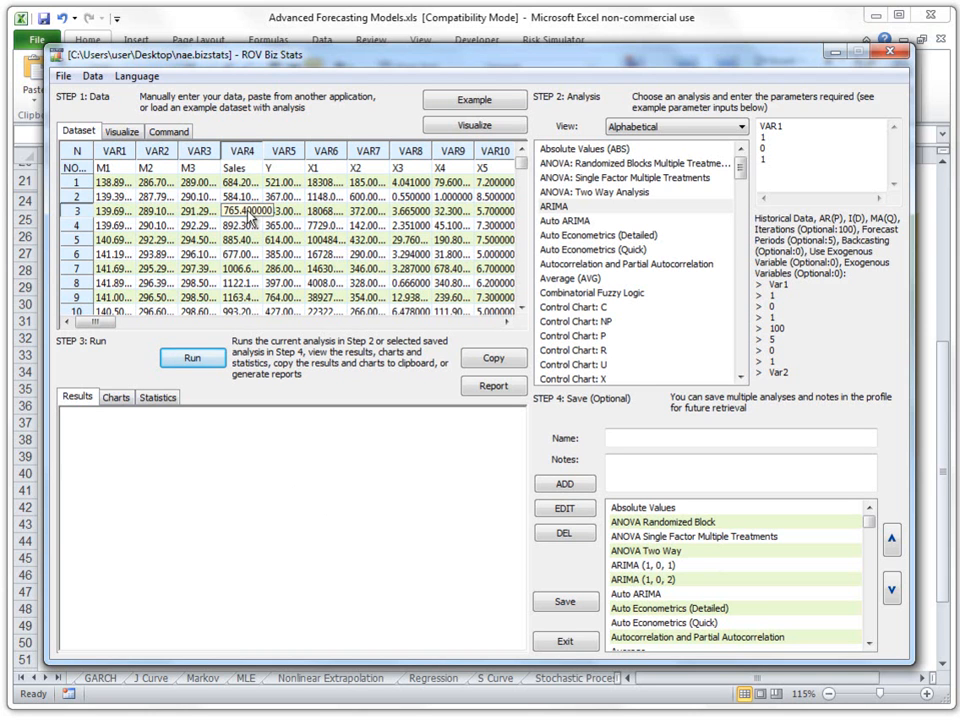
pyautogui.click(353, 243)
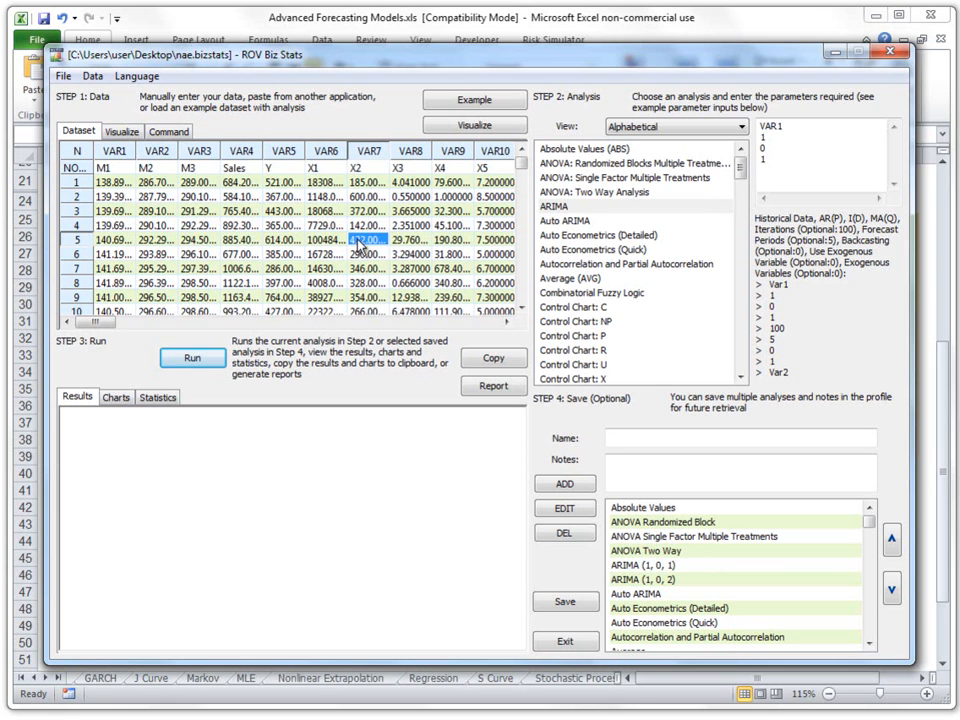
pyautogui.write('2222')
pyautogui.press('Return')
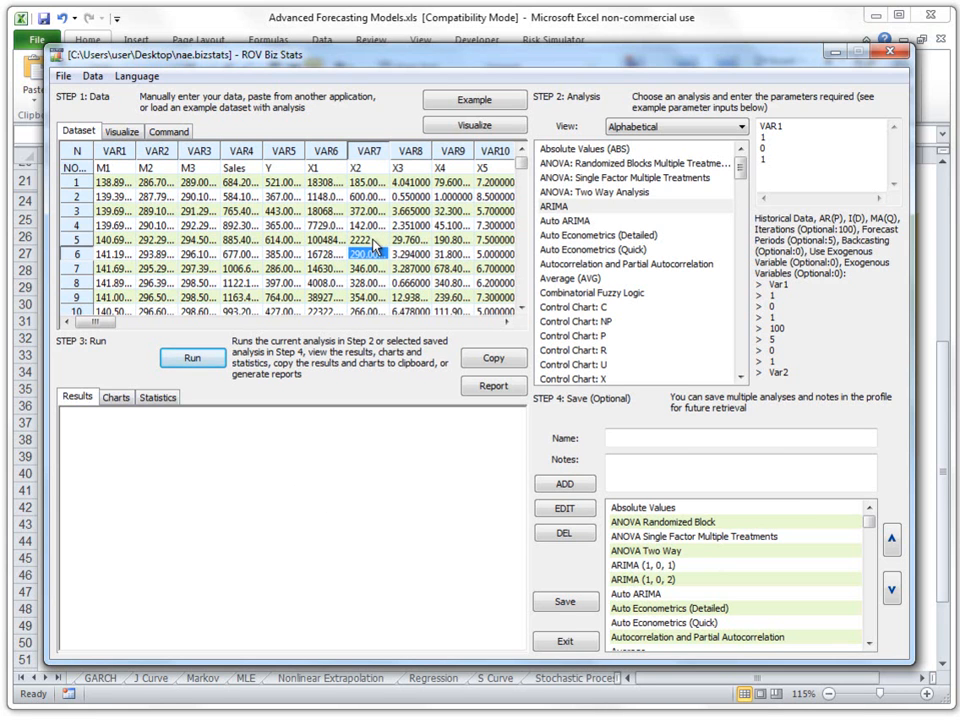
pyautogui.click(368, 256)
pyautogui.write('1111')
pyautogui.press('Return')
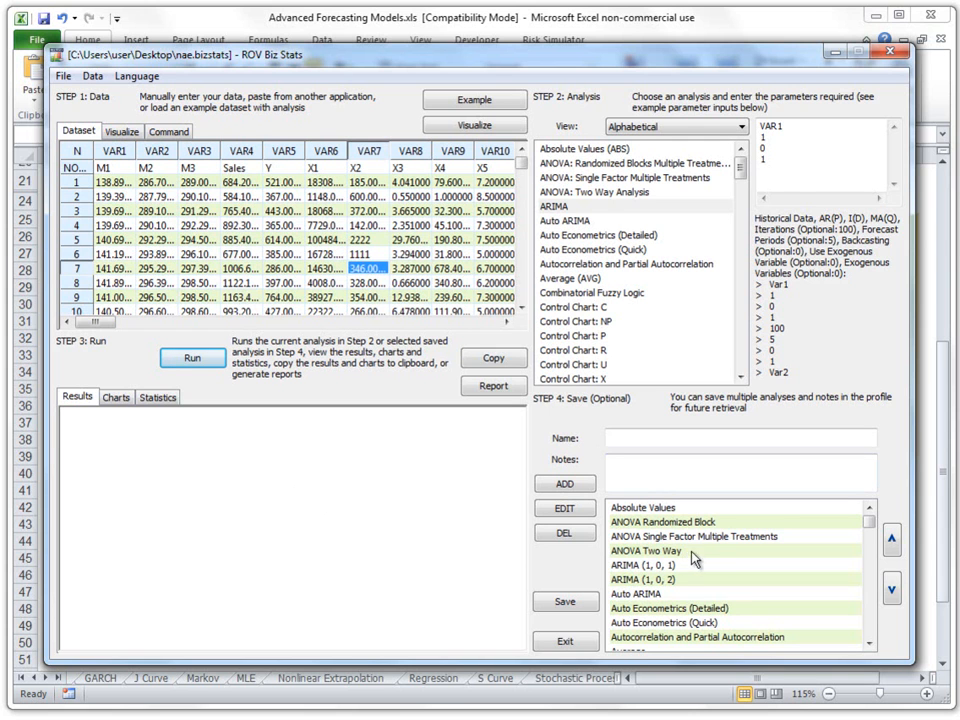
# Run the saved ANOVA Two Way analysis.
pyautogui.click(692, 558)
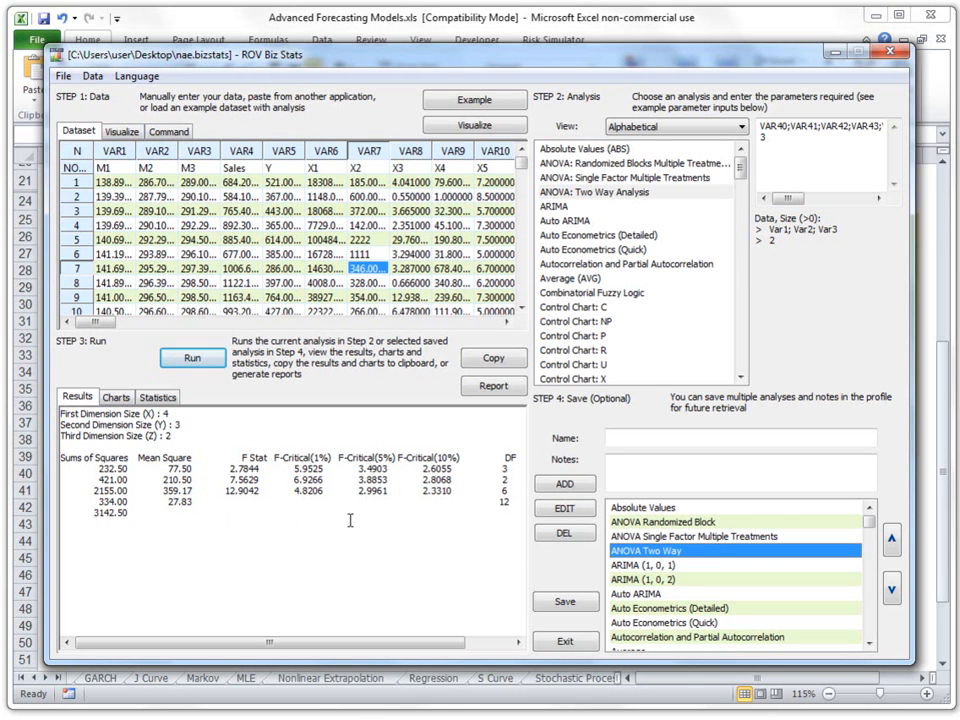
# Review the Report Creator's report choices, extraction formats and Auto Run save option without generating a report.
pyautogui.click(493, 387)
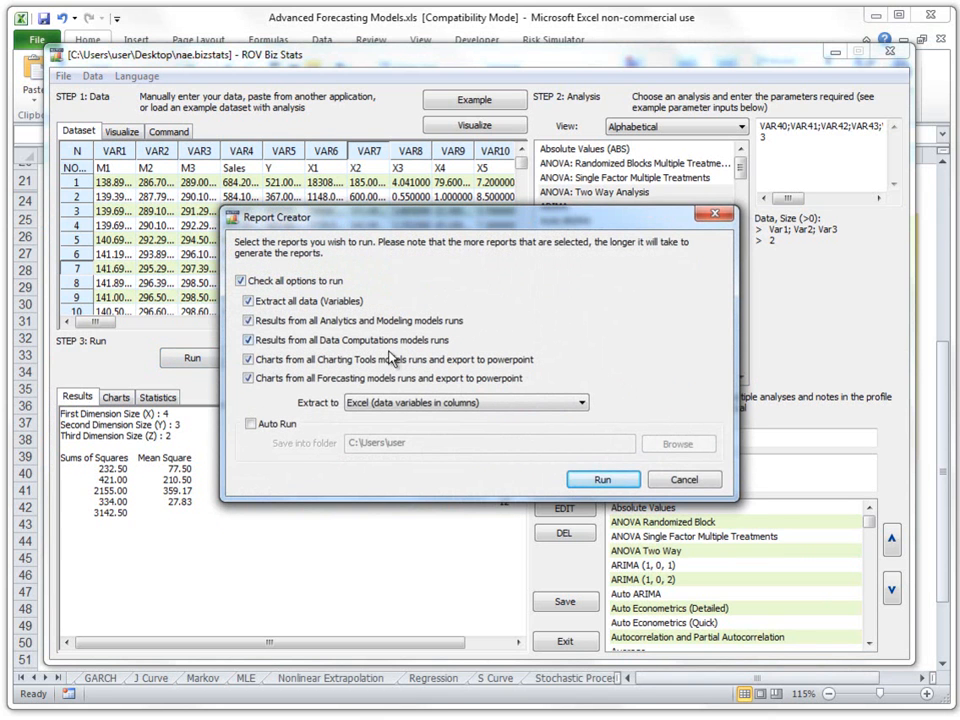
pyautogui.click(438, 403)
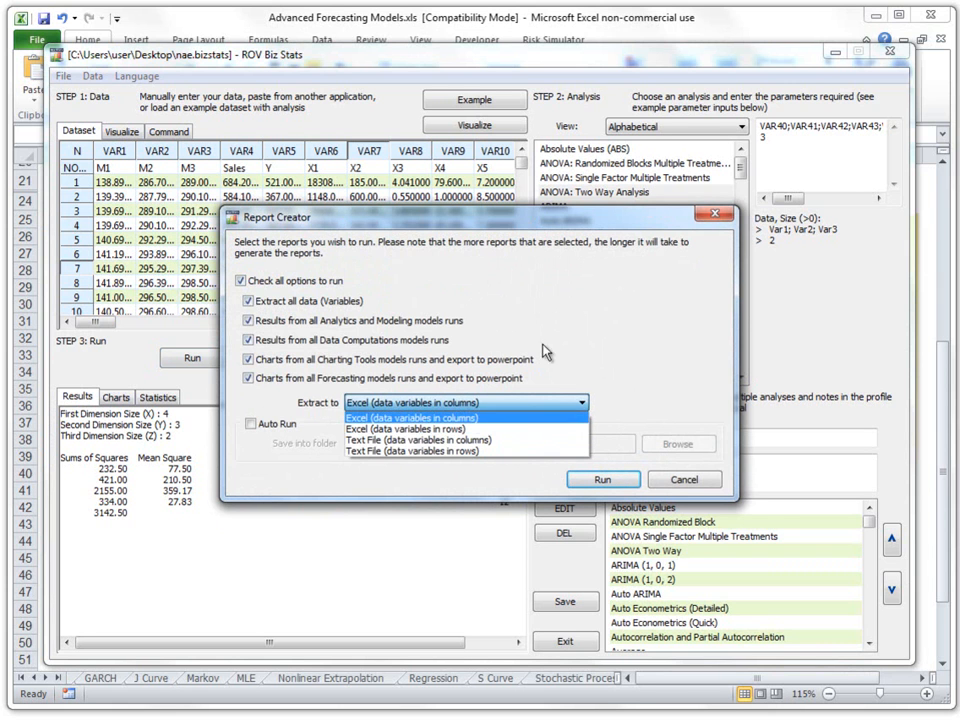
pyautogui.click(437, 400)
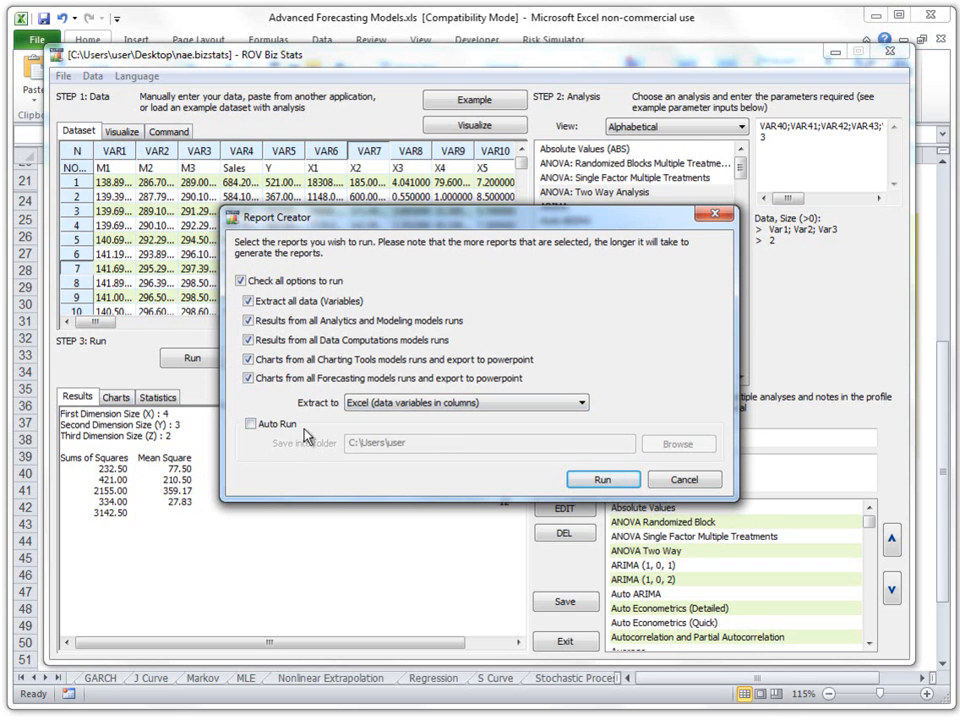
pyautogui.click(251, 424)
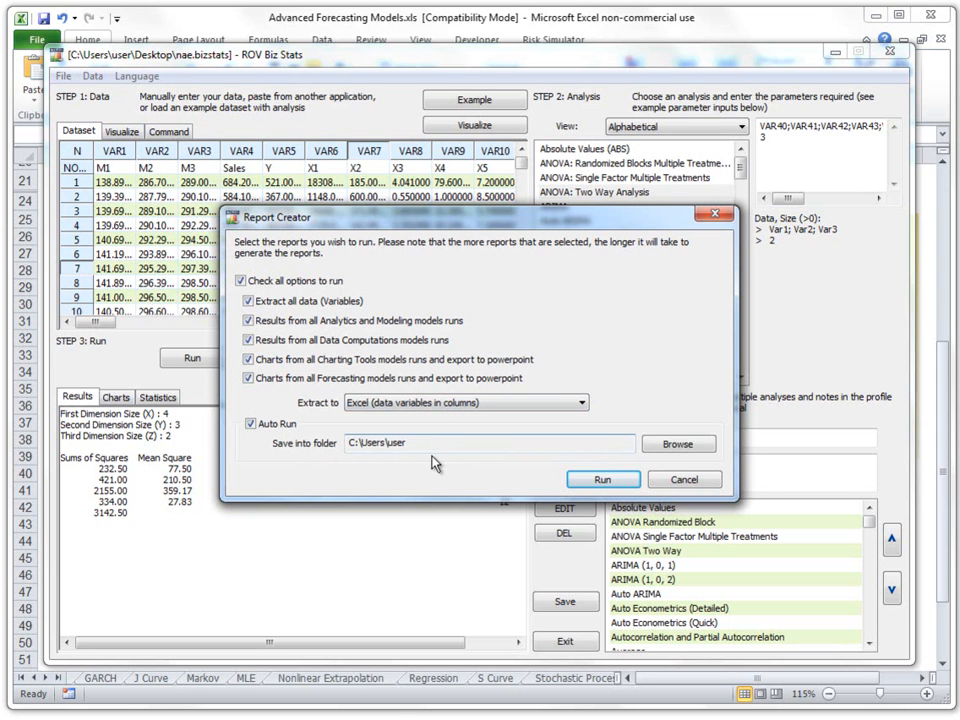
pyautogui.press('Escape')
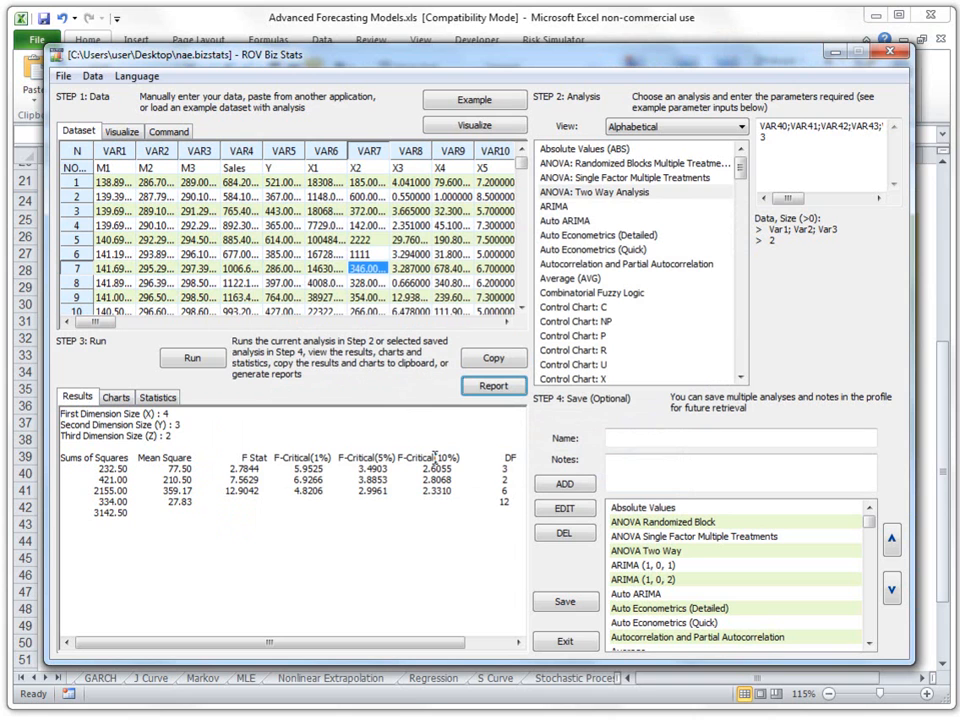
# Choose ANOVA: Two Way Analysis as the analysis to configure.
pyautogui.click(645, 193)
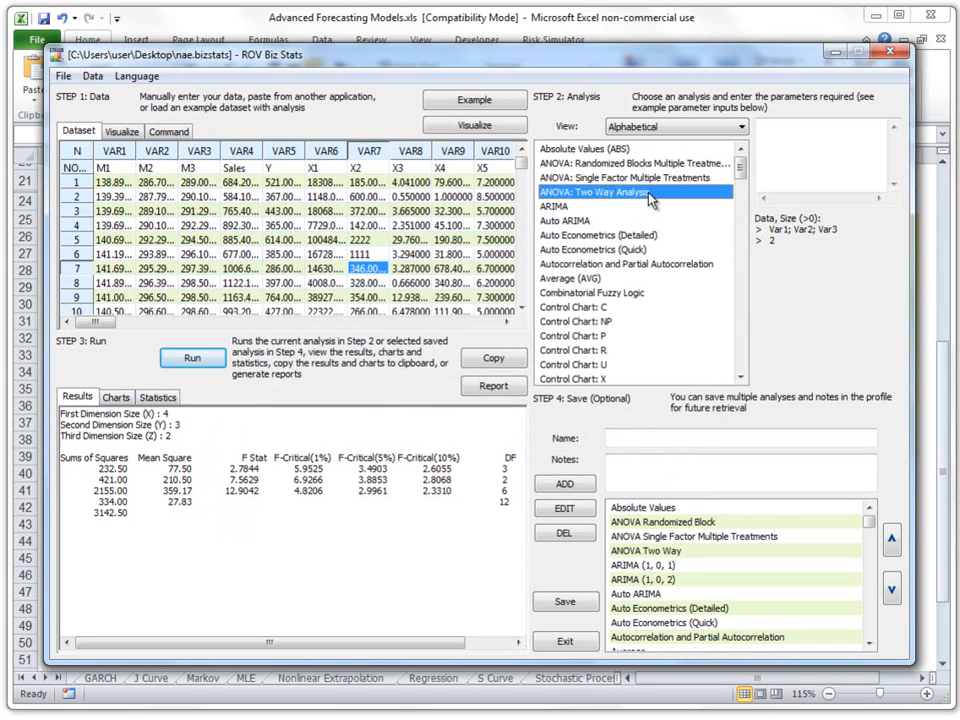